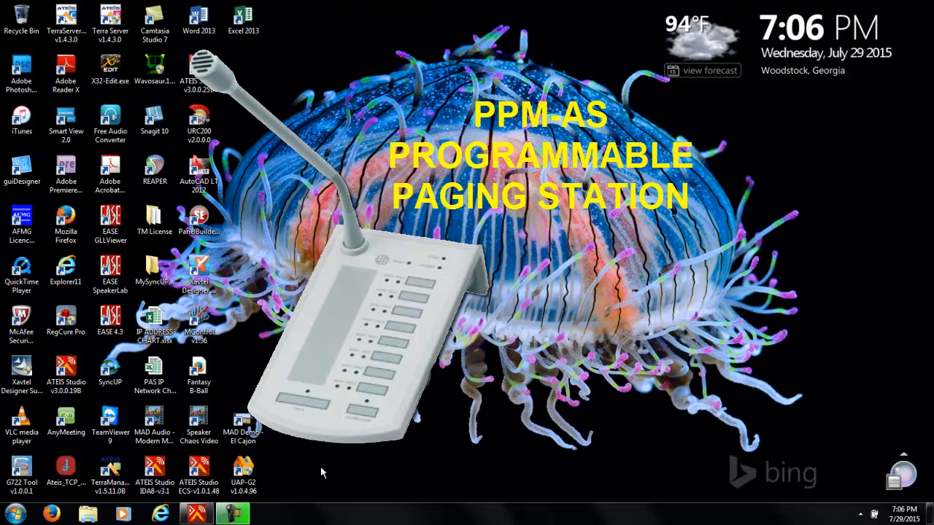
Switch to Ateis Studio, add a PPM AS remote beside the DEMO IDA8C and connect its RS port to PDC 2
click(205, 511)
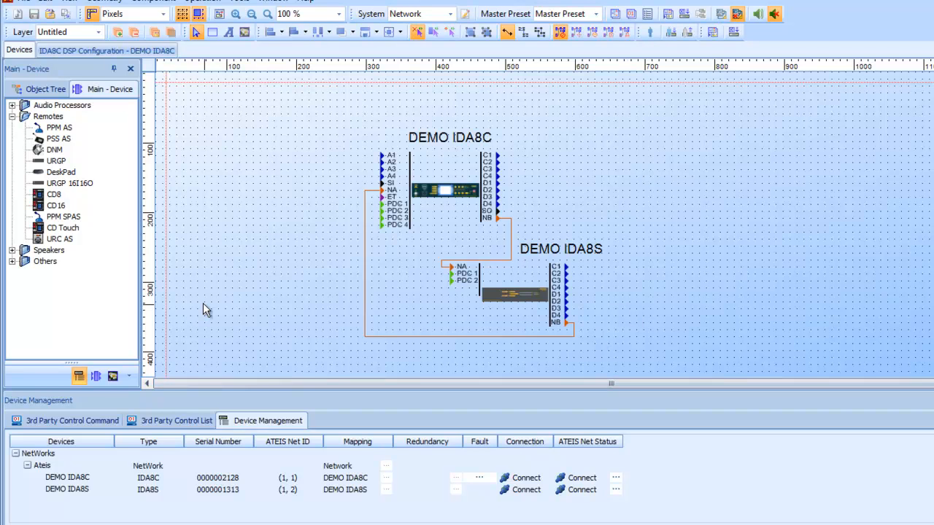
click(13, 117)
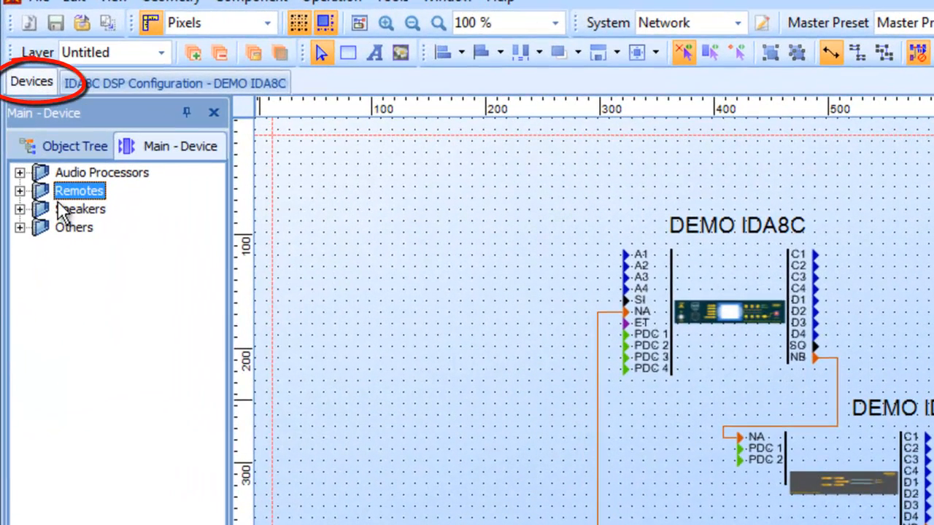
click(20, 191)
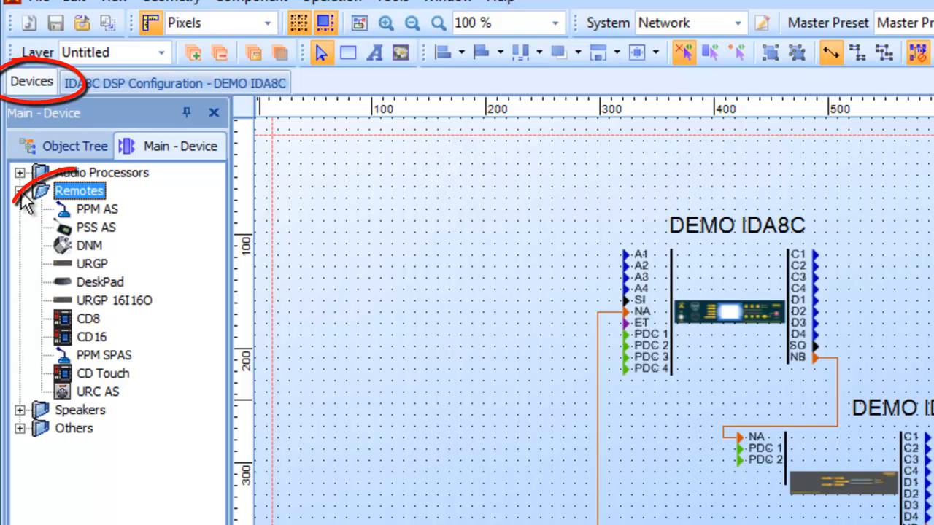
click(90, 209)
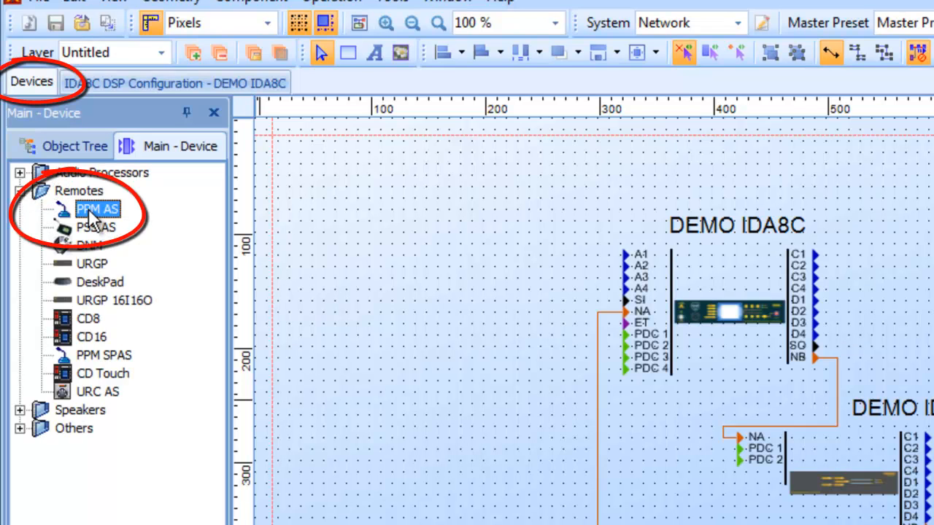
drag(429, 347, 430, 349)
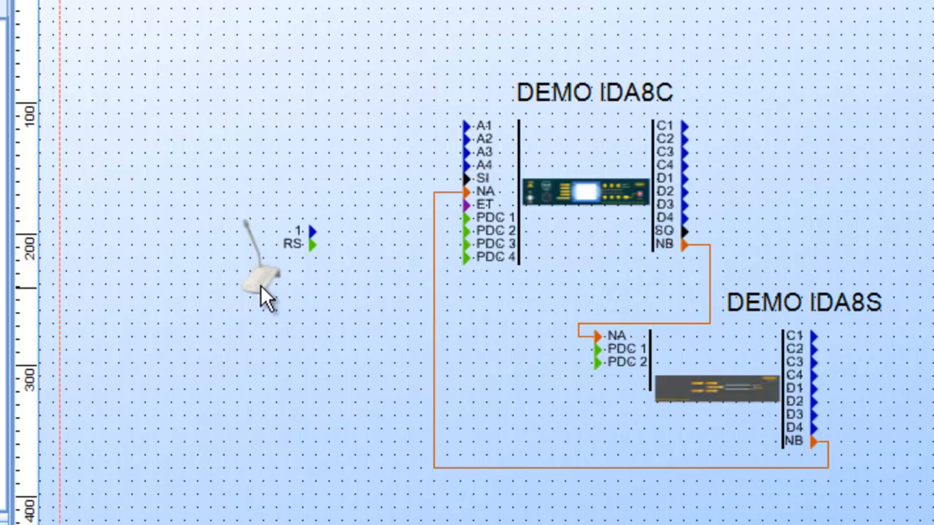
drag(261, 285, 259, 271)
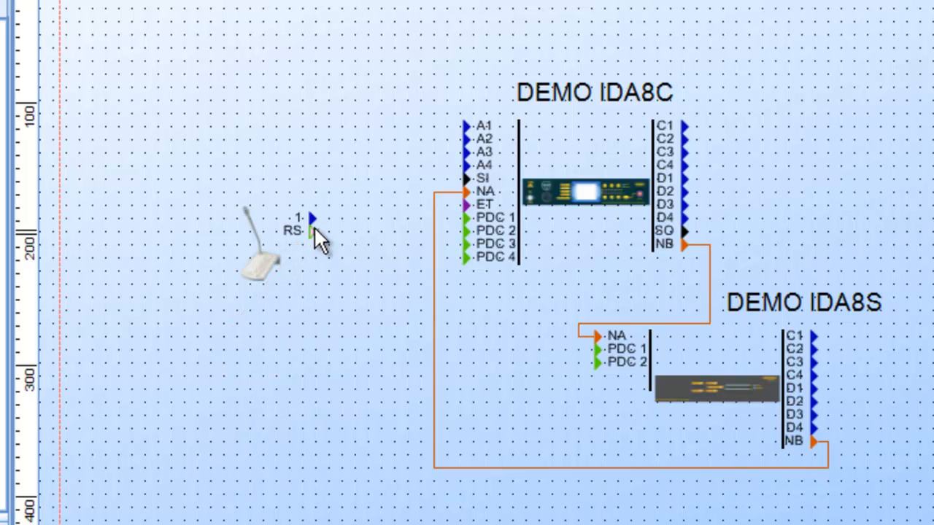
drag(315, 228, 373, 338)
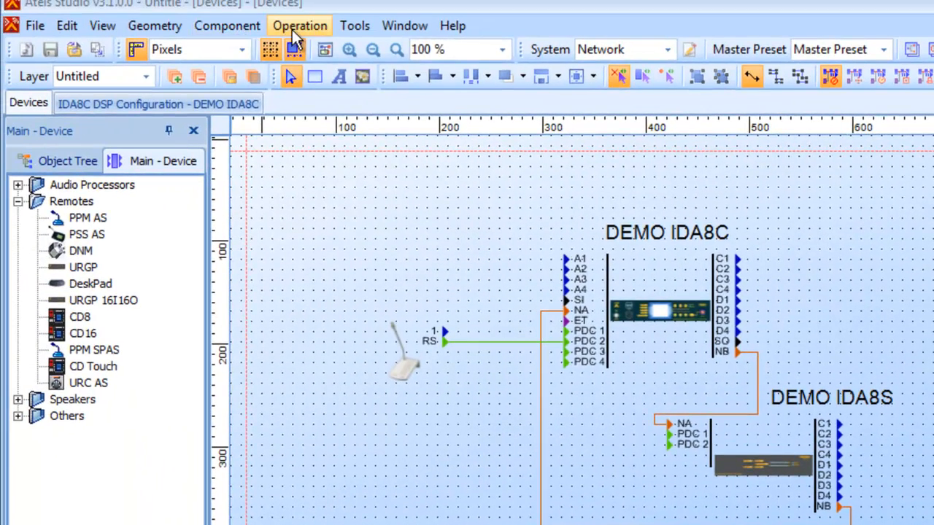
Compile the design and store it to both devices without going online, closing the Store window
click(296, 31)
click(308, 46)
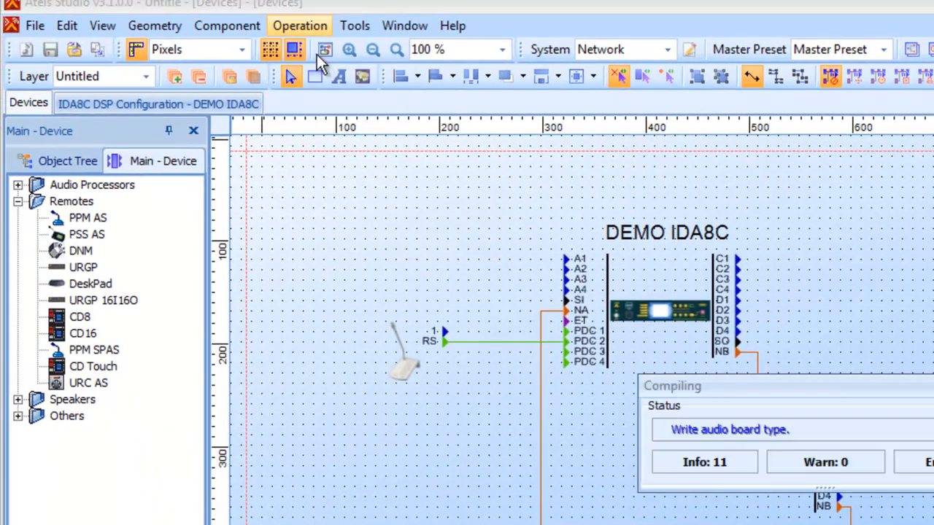
click(301, 29)
click(286, 61)
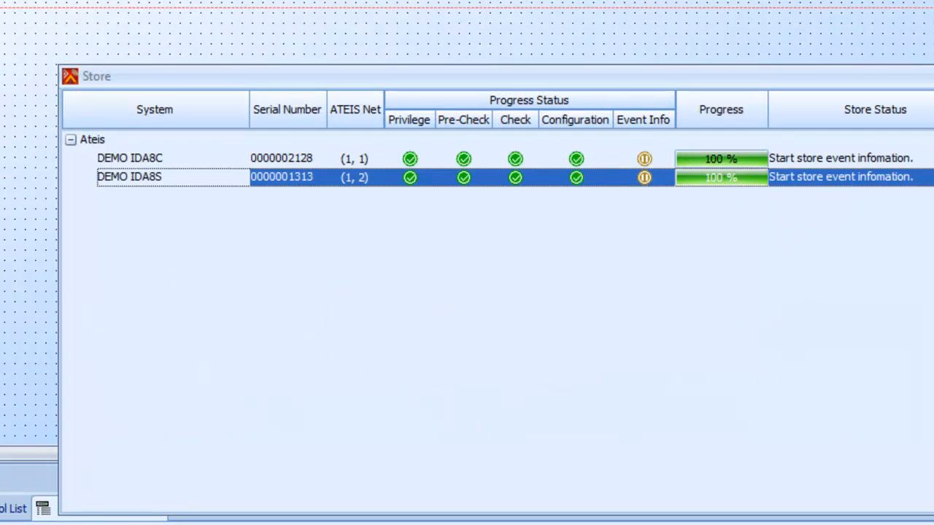
click(574, 362)
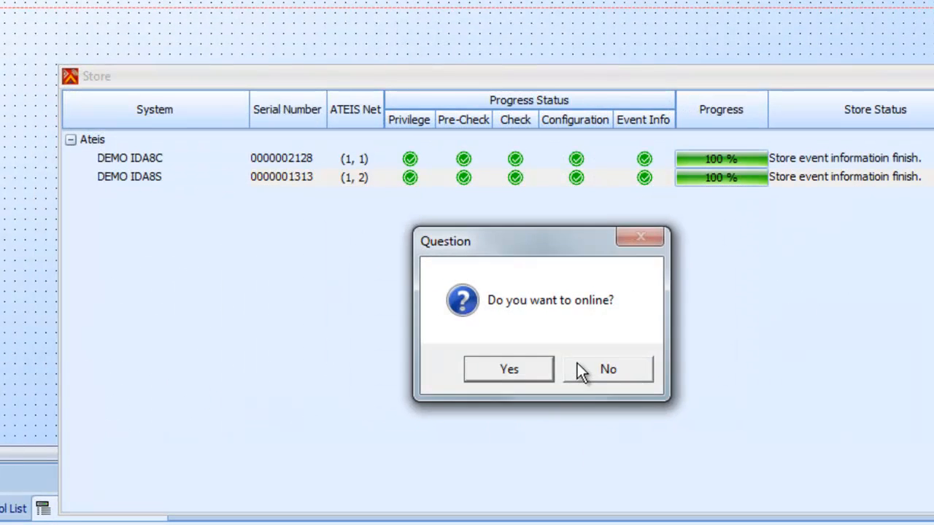
click(617, 373)
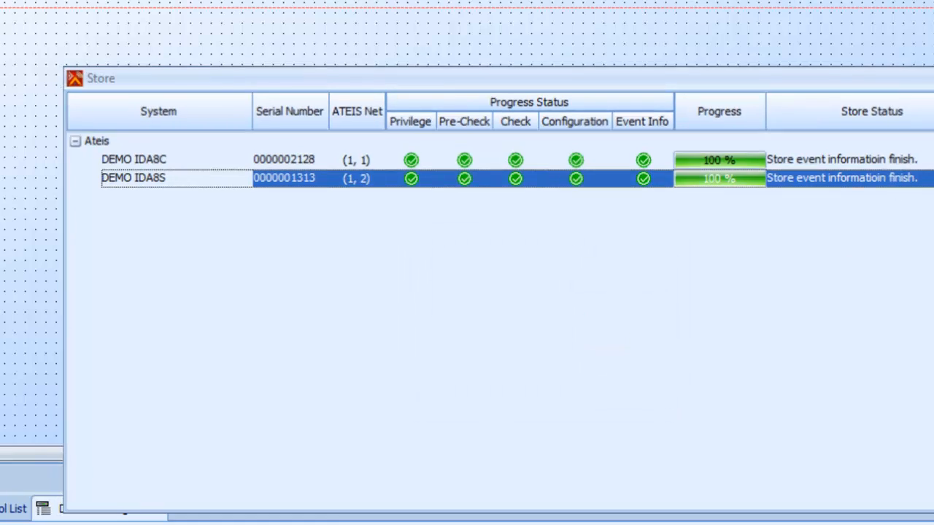
click(933, 76)
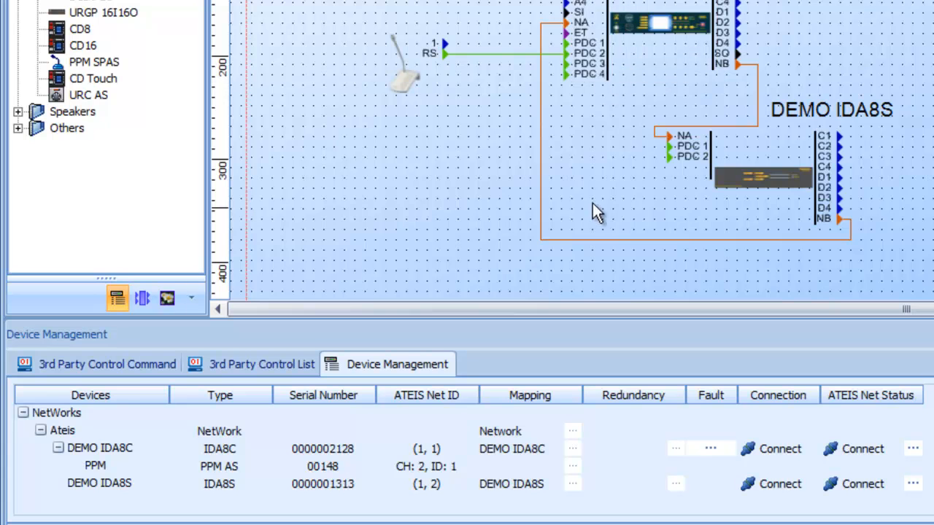
Run Remote Search for the DEMO IDA8C, plug in the PPM AS on Port 2 and close the dialog
click(768, 450)
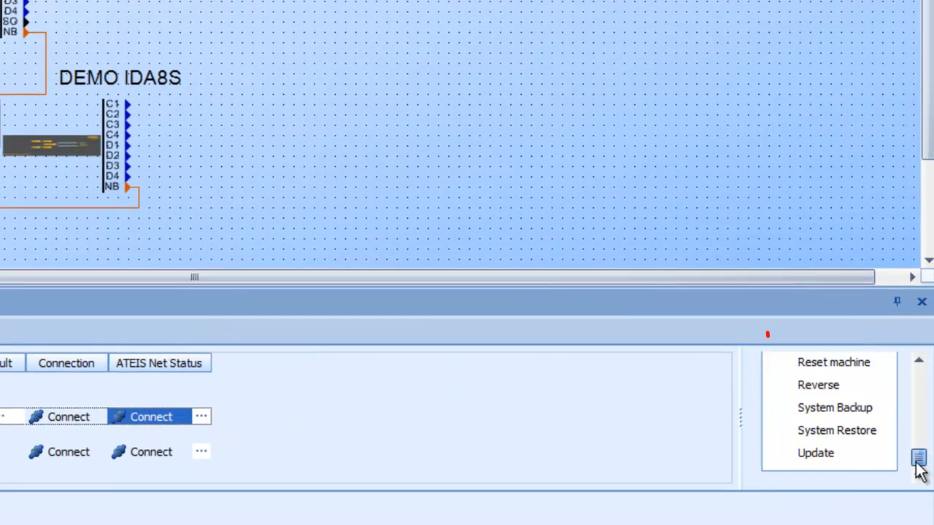
drag(917, 464, 917, 405)
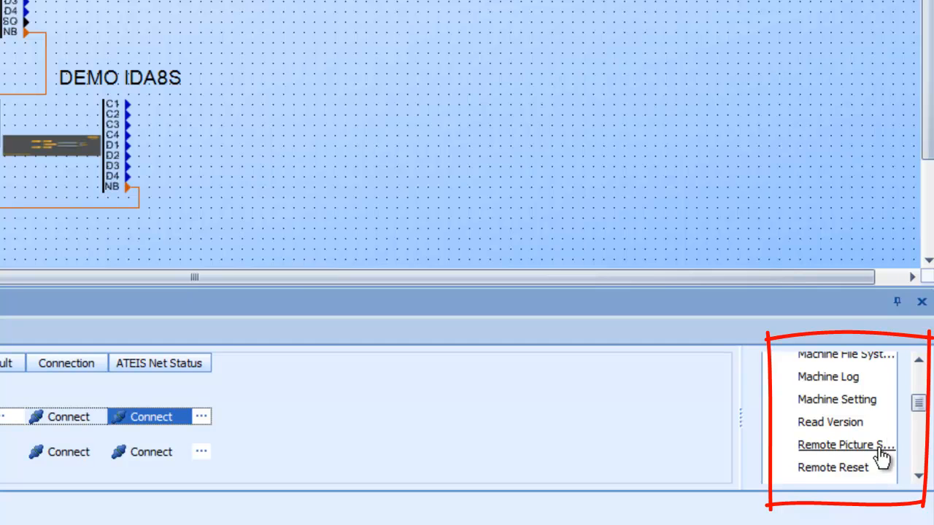
click(917, 476)
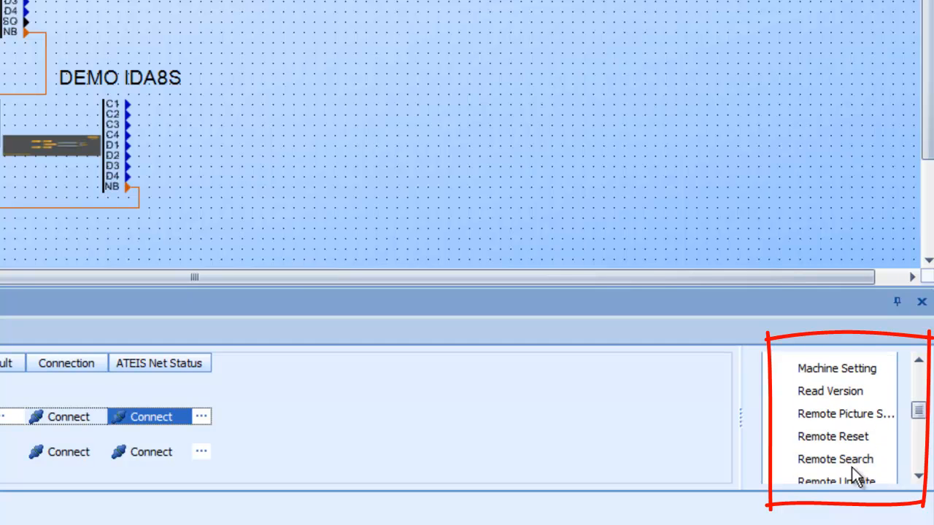
click(852, 466)
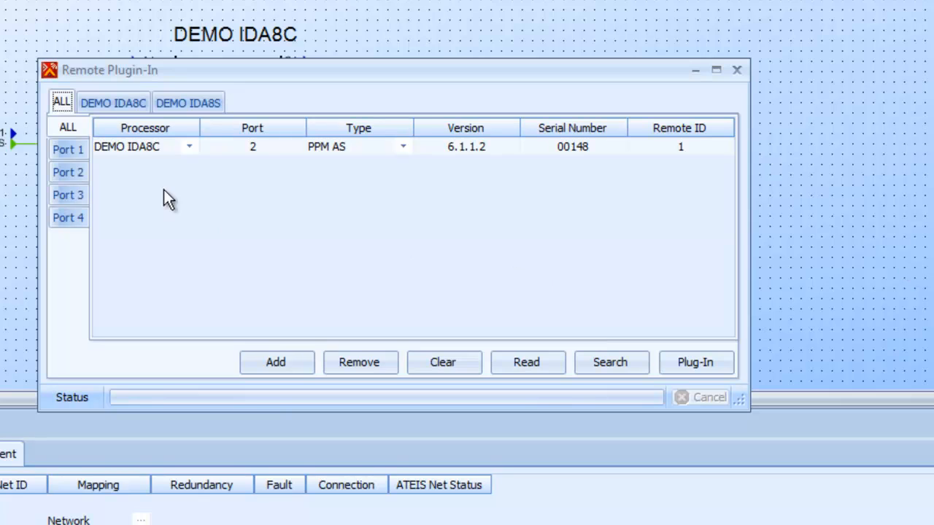
click(69, 173)
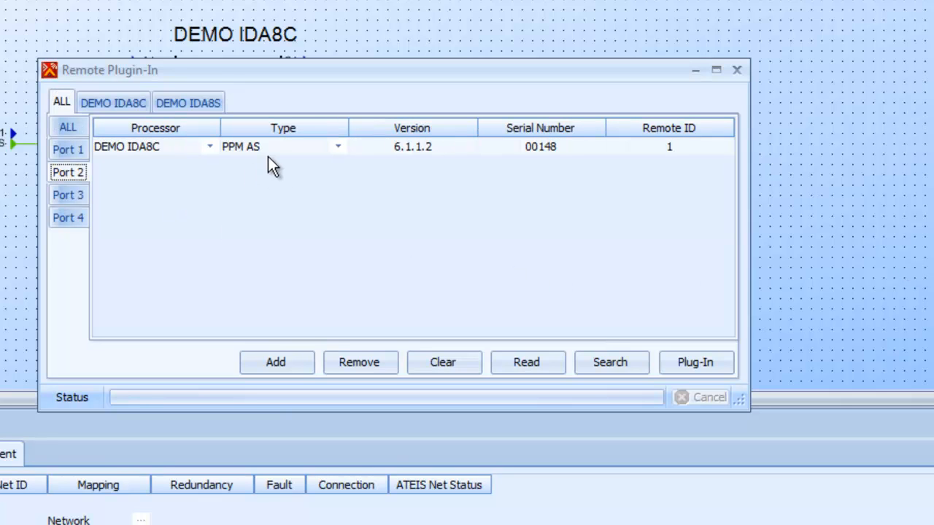
click(219, 204)
click(686, 363)
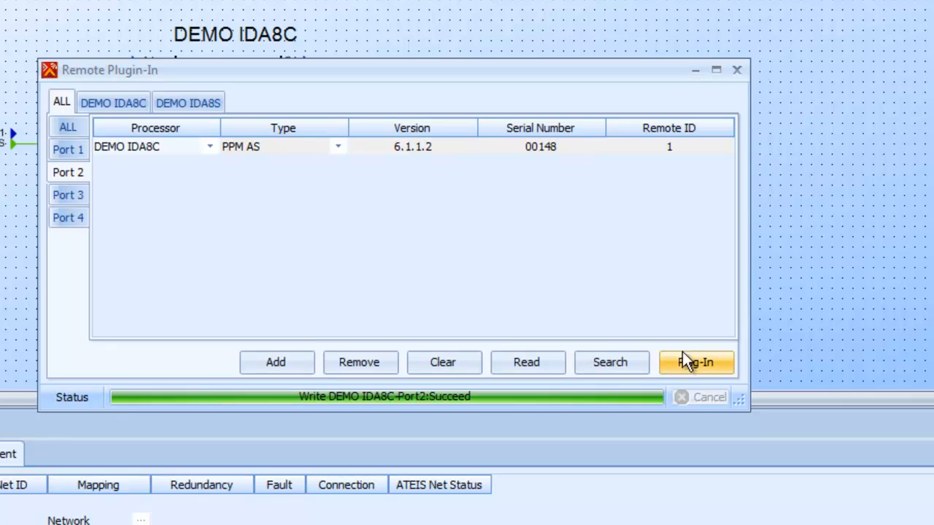
click(738, 73)
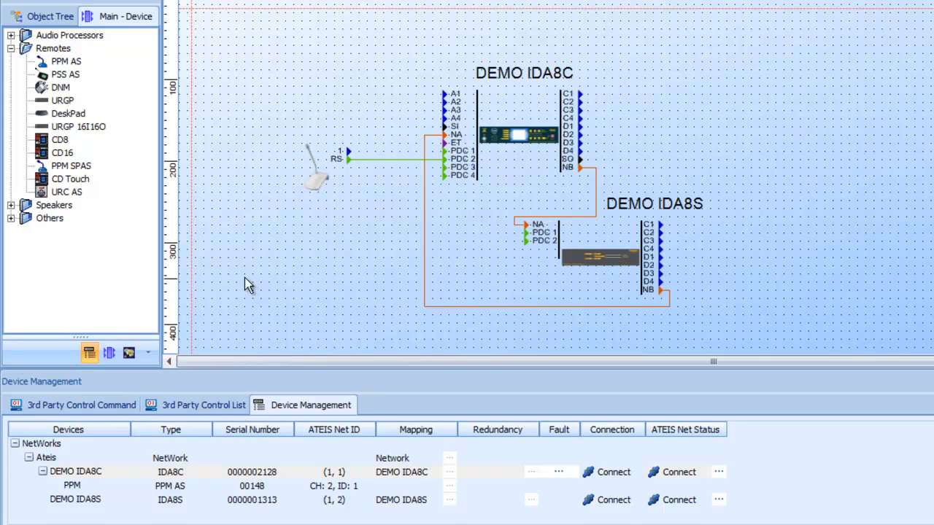
Open the DEMO IDA8C's DSP configuration and place a PDC Audio component below the U-Input A block
double_click(526, 108)
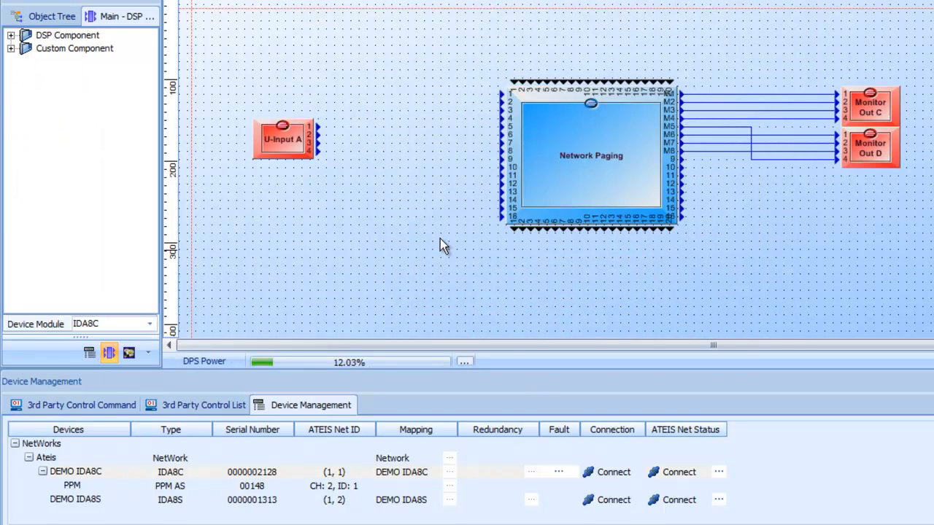
click(10, 36)
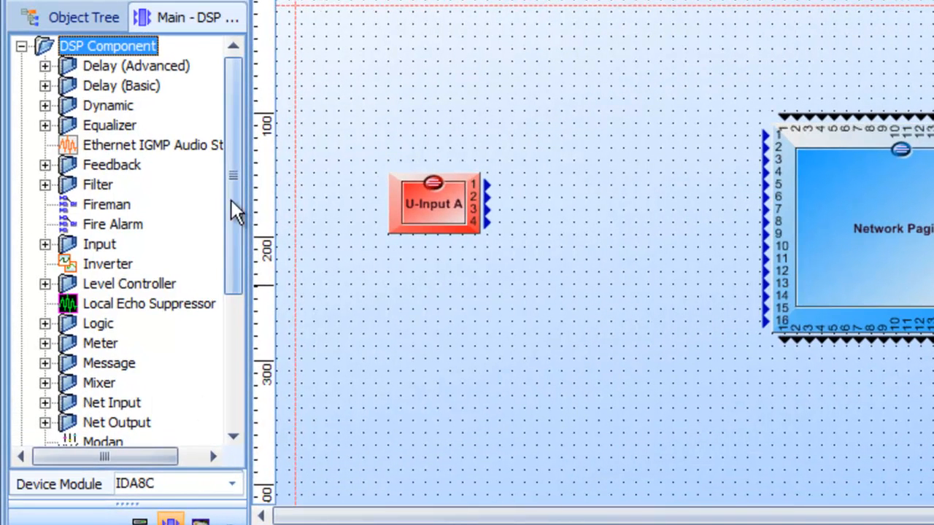
drag(150, 143, 161, 203)
drag(243, 289, 233, 400)
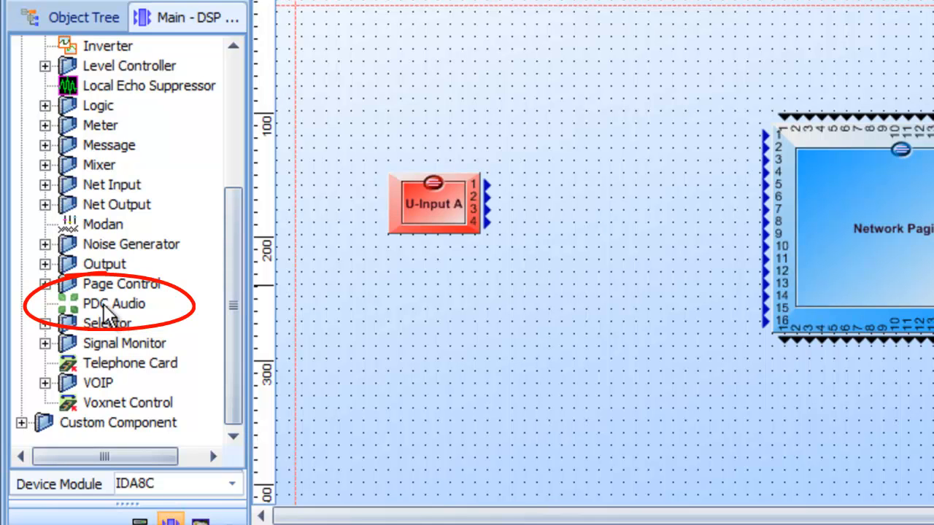
drag(109, 314, 447, 305)
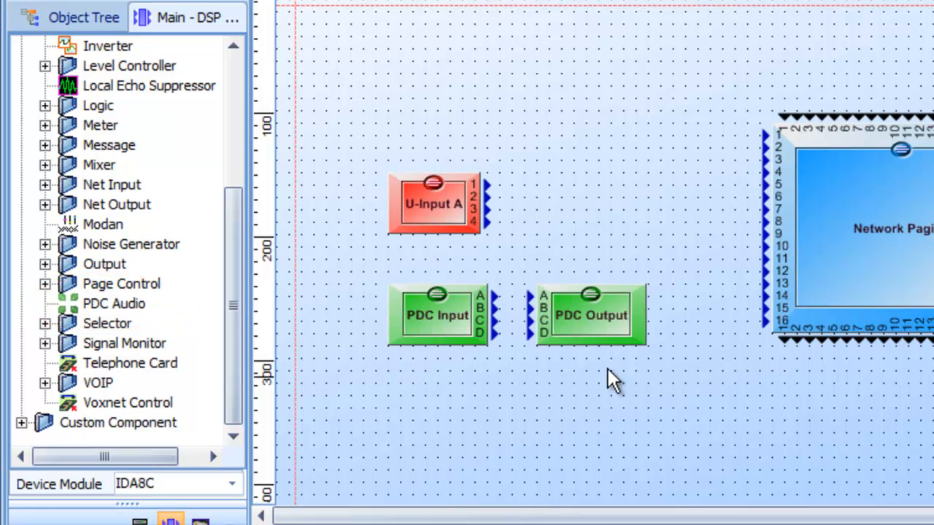
Delete the PDC Output block and move the PDC Input block above U-Input A
click(562, 326)
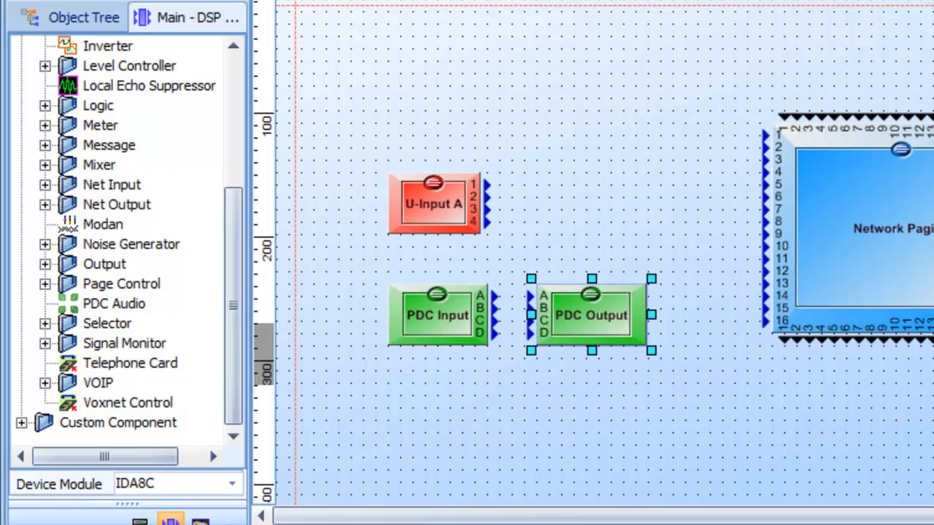
key(Delete)
drag(440, 310, 450, 130)
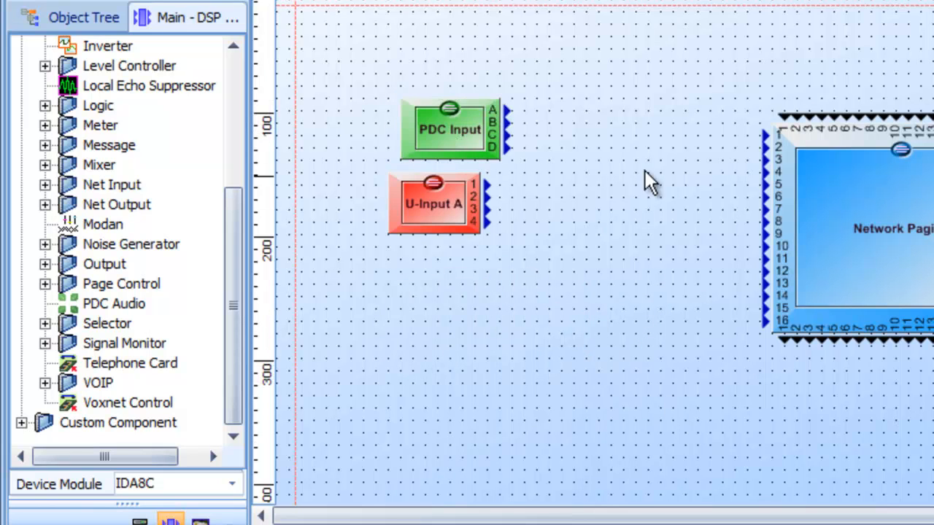
Wire output B of the PDC Input block to input 1 of the Network Paging block
mouse_move(513, 124)
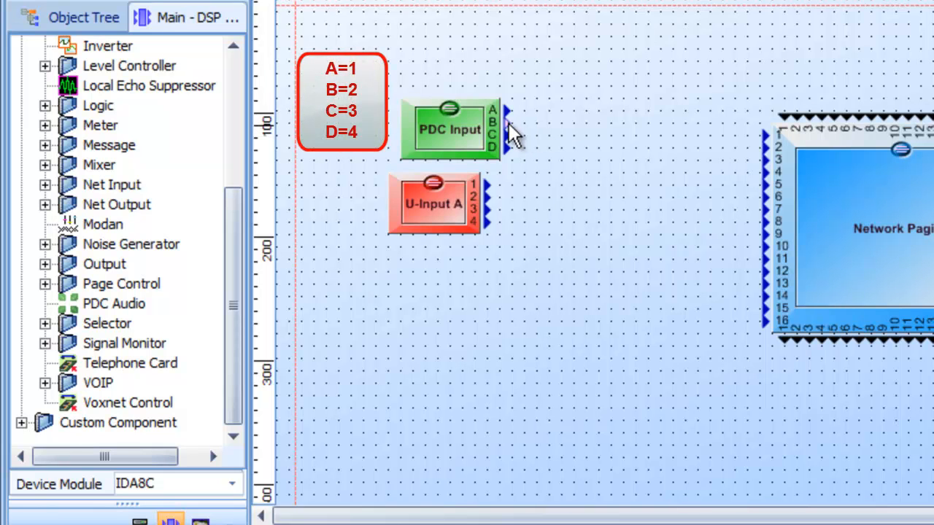
drag(509, 123, 703, 121)
click(703, 121)
click(702, 137)
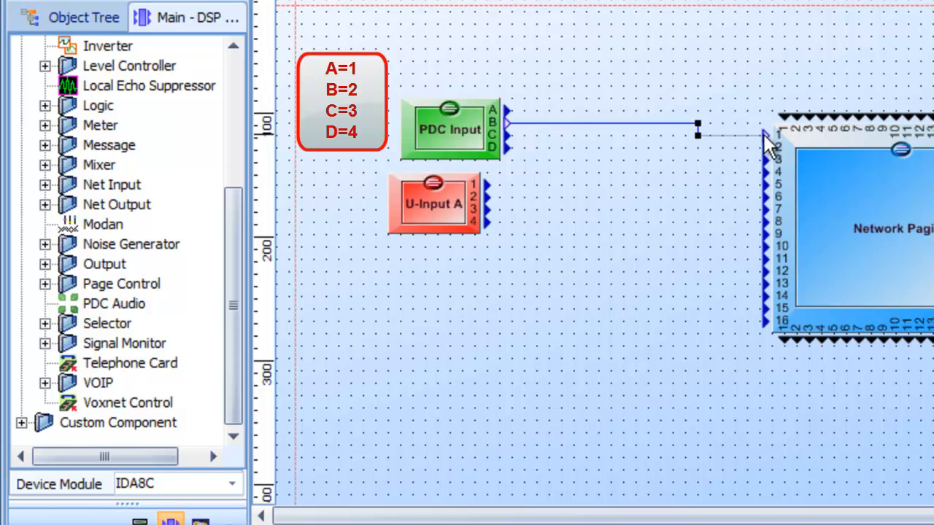
click(763, 135)
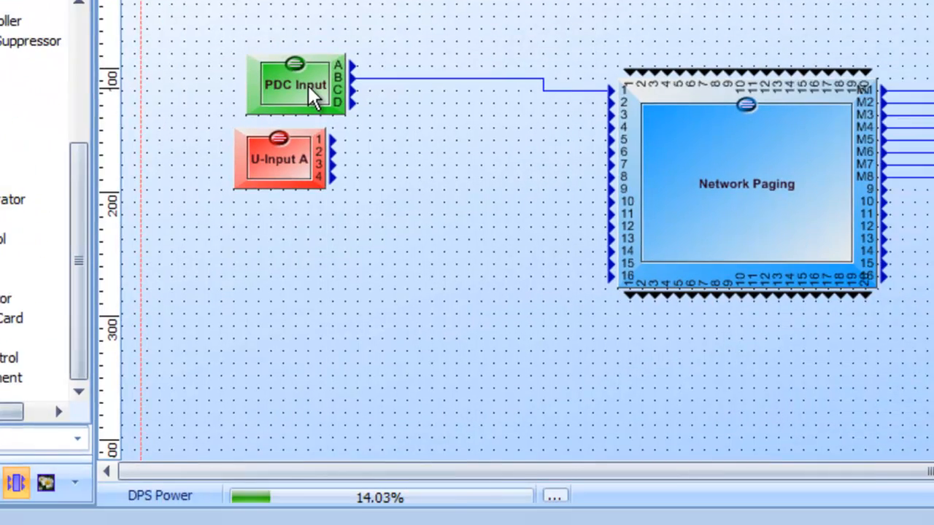
Open the Network Paging settings and set the paging source of Audio In CH 1 to PPM-AS
double_click(459, 130)
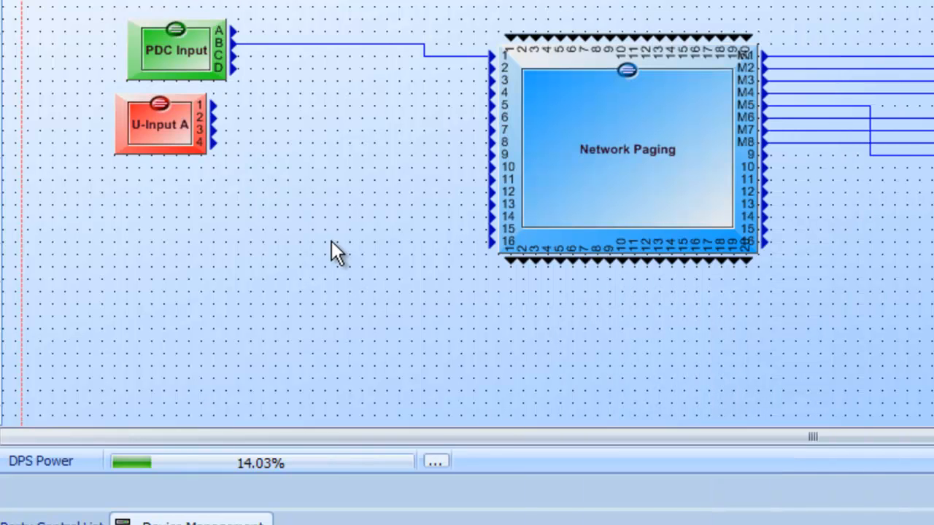
double_click(661, 178)
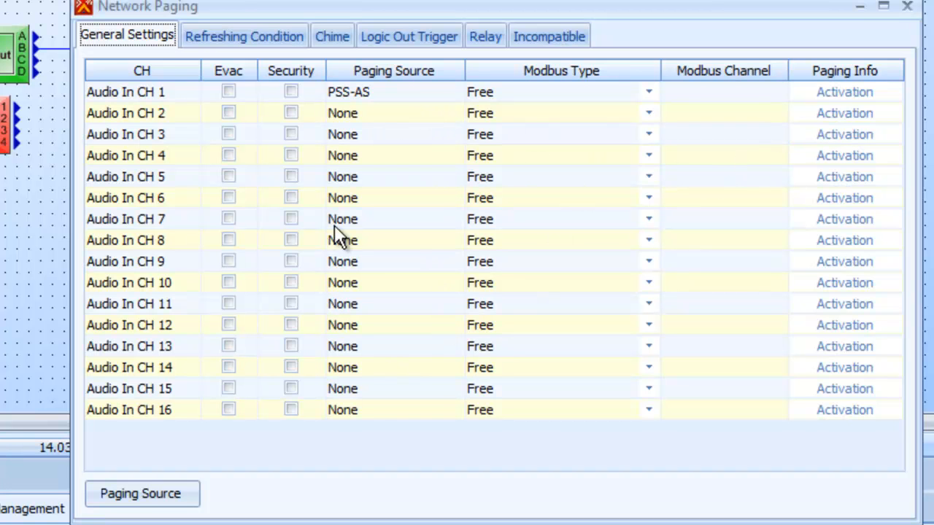
click(399, 91)
click(461, 94)
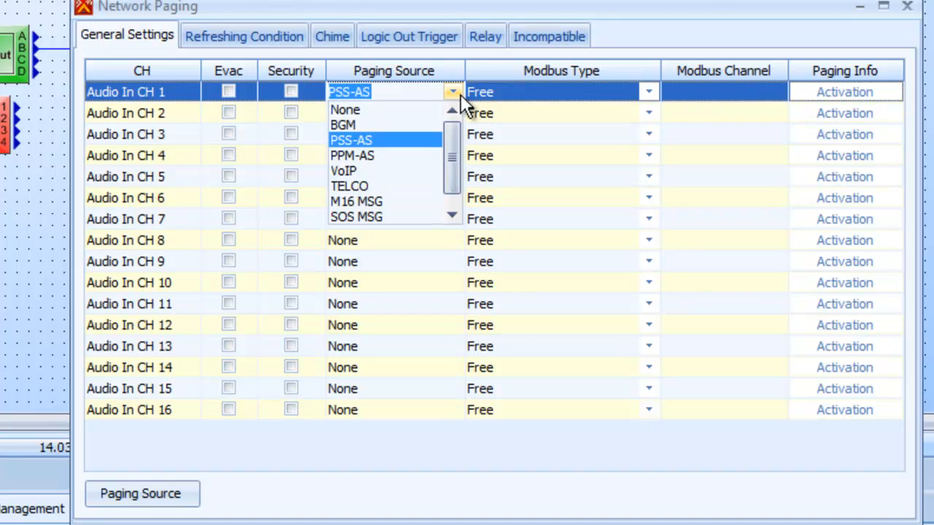
click(390, 157)
click(404, 135)
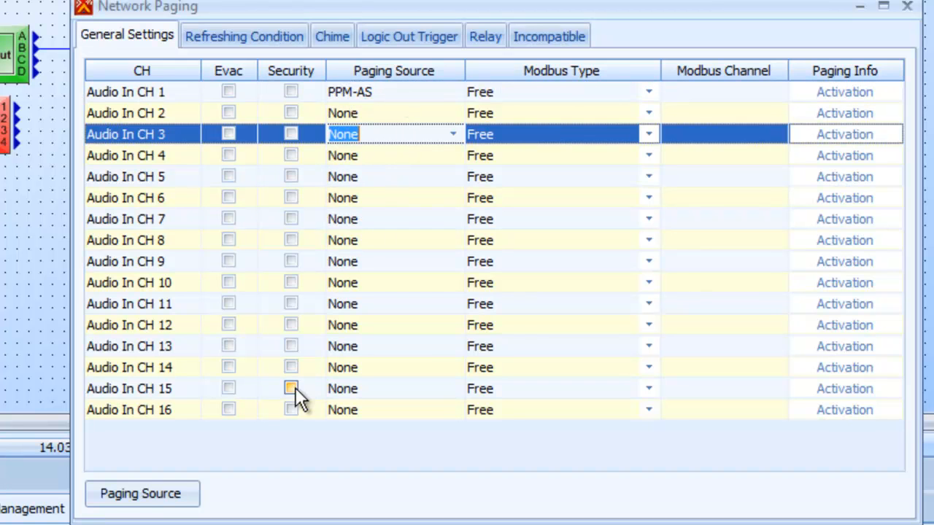
Review the Paging Source List, close it and select the paging source of Audio In CH 1
click(173, 493)
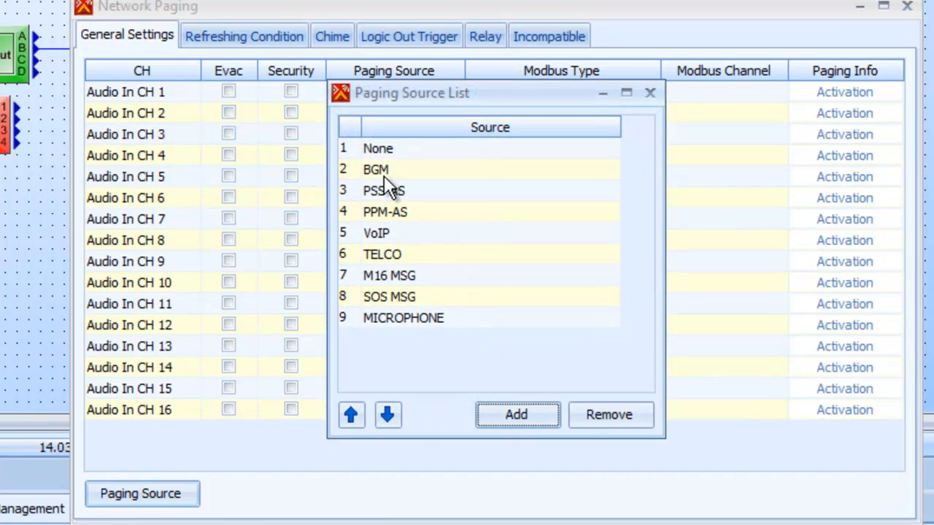
click(649, 92)
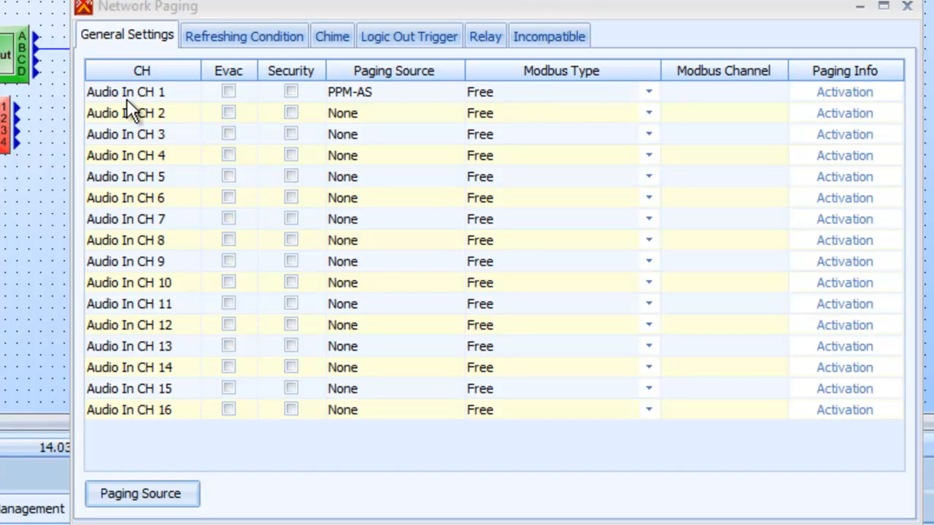
click(458, 92)
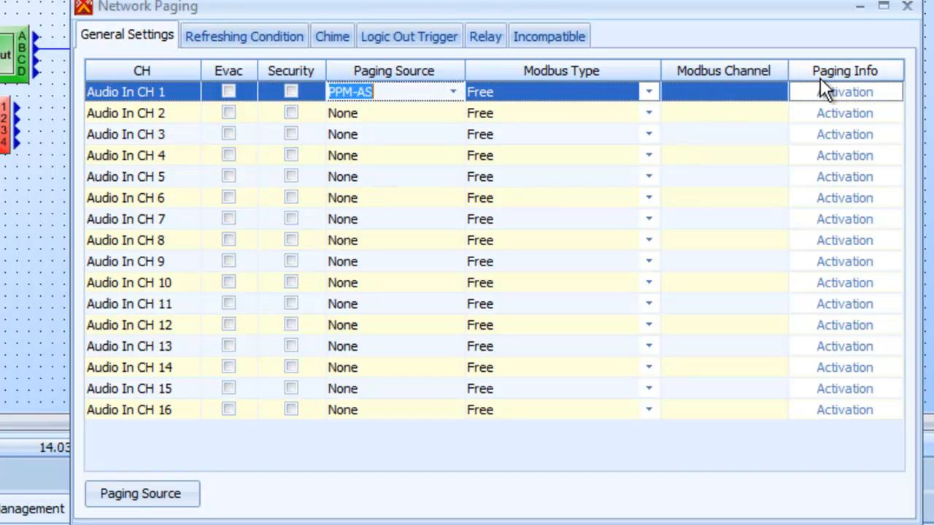
Open the activation settings of Audio In CH 1 and add an integration paging event named PPM-AS Page
click(836, 93)
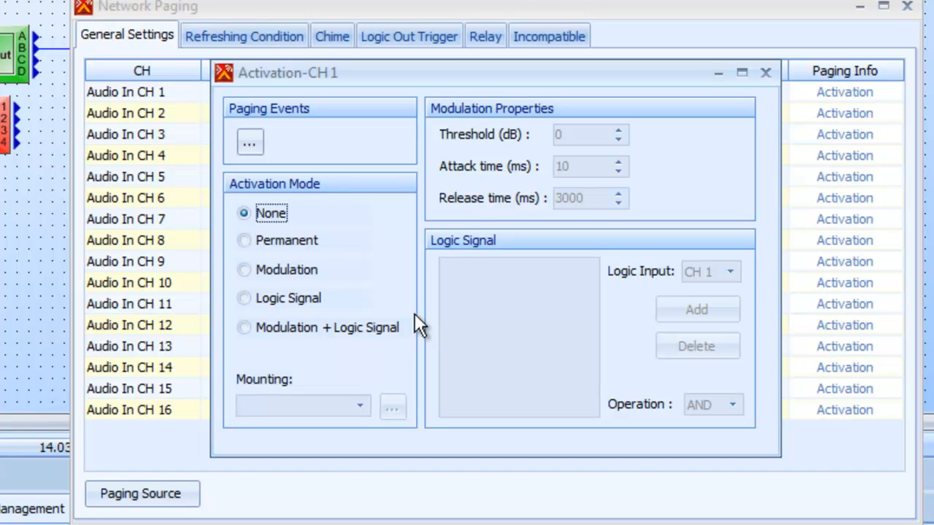
mouse_move(250, 244)
mouse_down()
mouse_move(297, 208)
mouse_move(298, 182)
mouse_move(254, 228)
mouse_up()
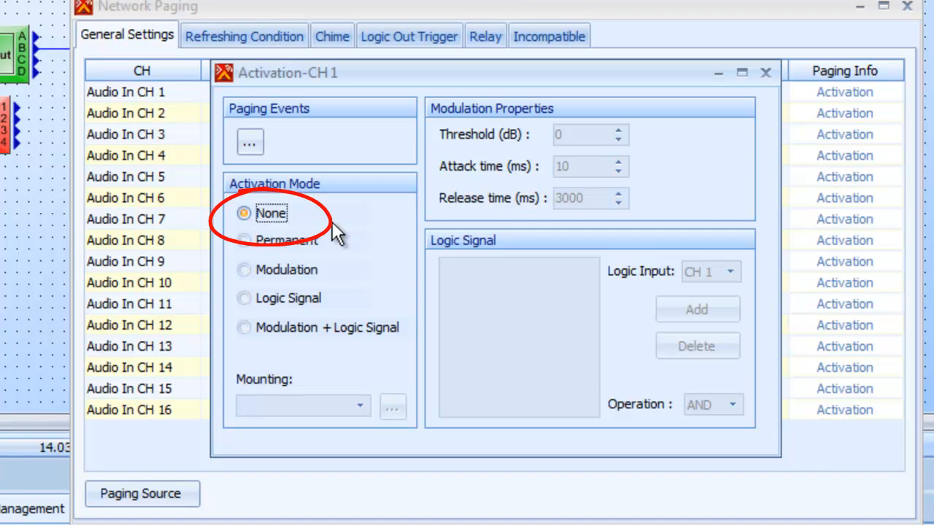
click(259, 144)
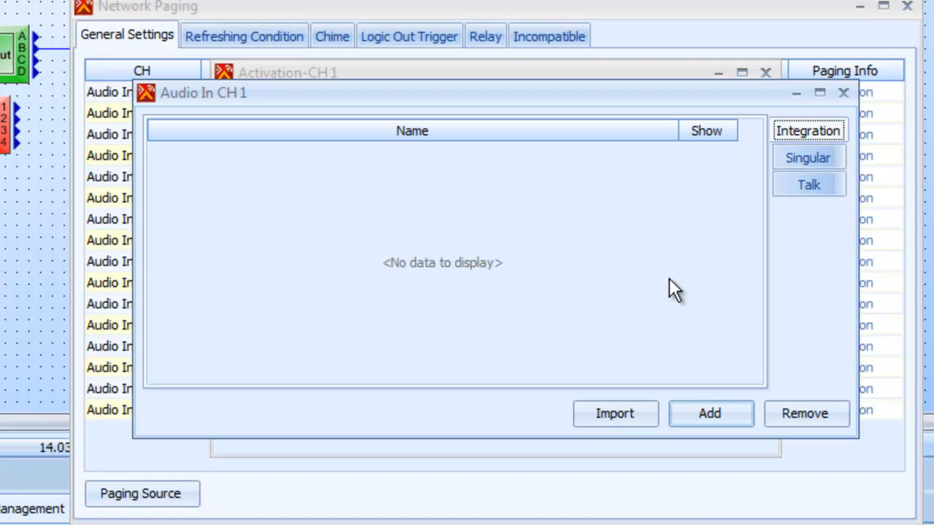
click(732, 413)
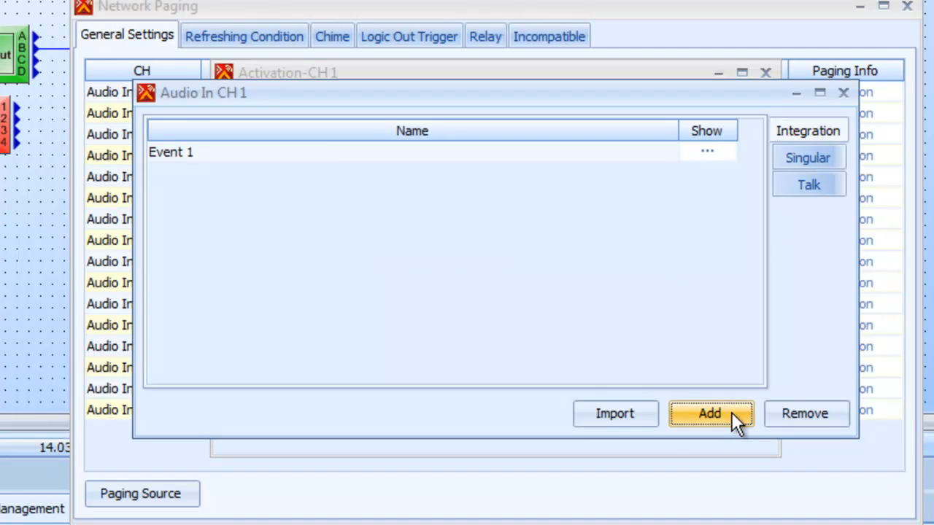
click(325, 151)
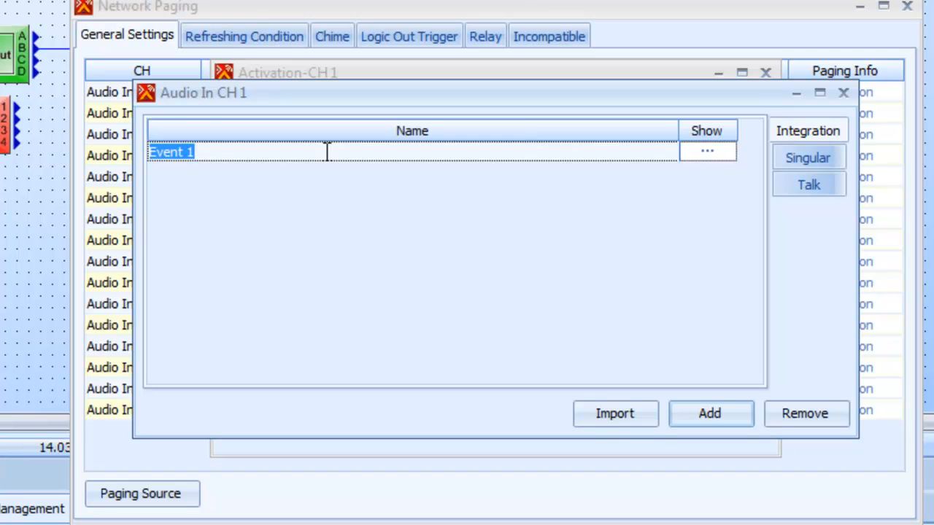
text(PPM-AS Page)
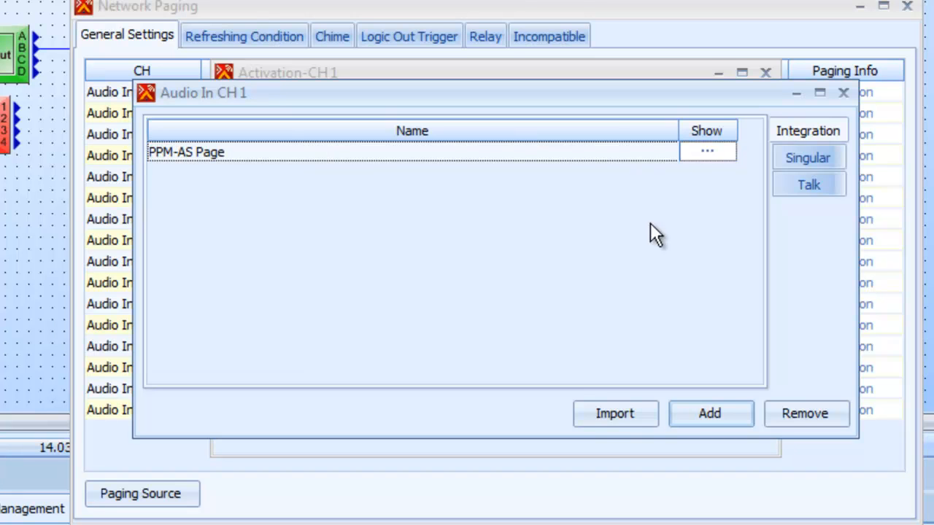
Open the zone selection of the PPM-AS Page event and add the code range 1 to 8
click(713, 154)
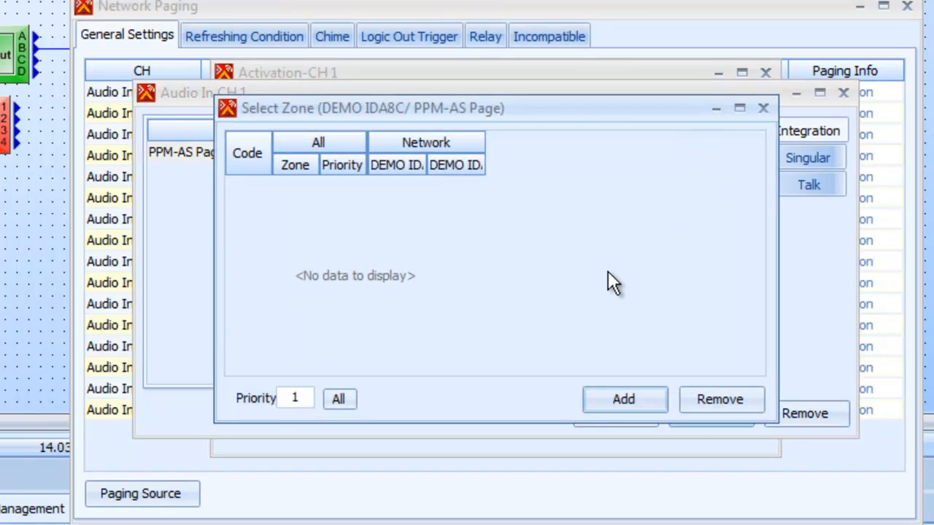
click(634, 401)
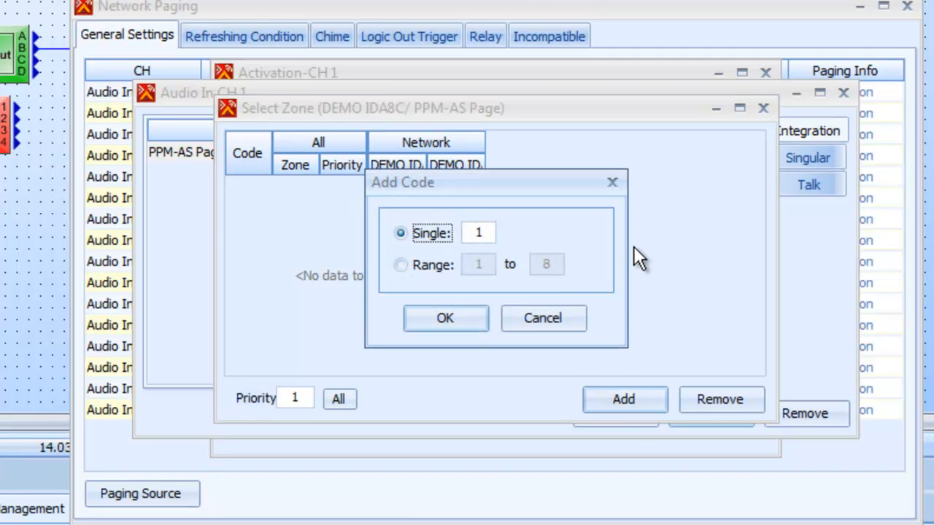
click(401, 265)
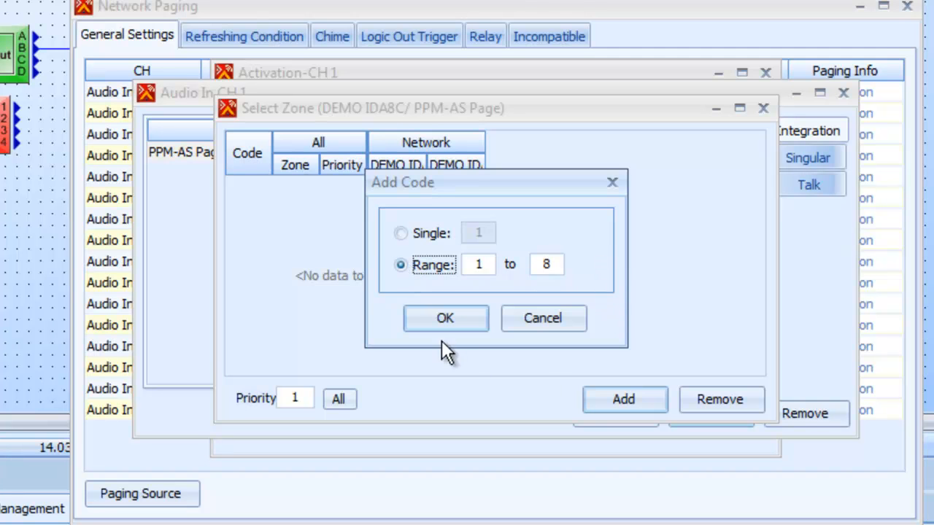
click(445, 321)
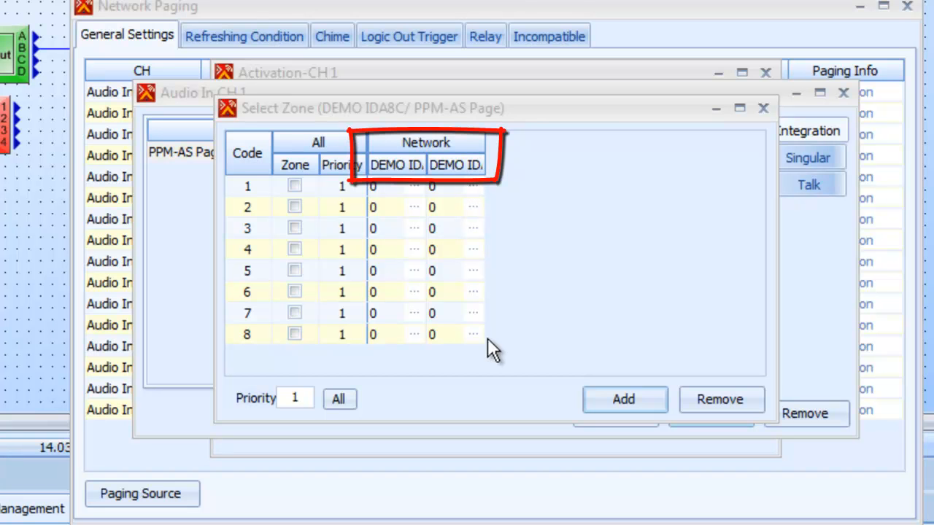
Assign DEMO IDA8C zones Z1 and Z2 to code 1, Z3 and Z4 to code 2, Z5 and Z6 to code 3, Z7 and Z8 to code 4
click(415, 187)
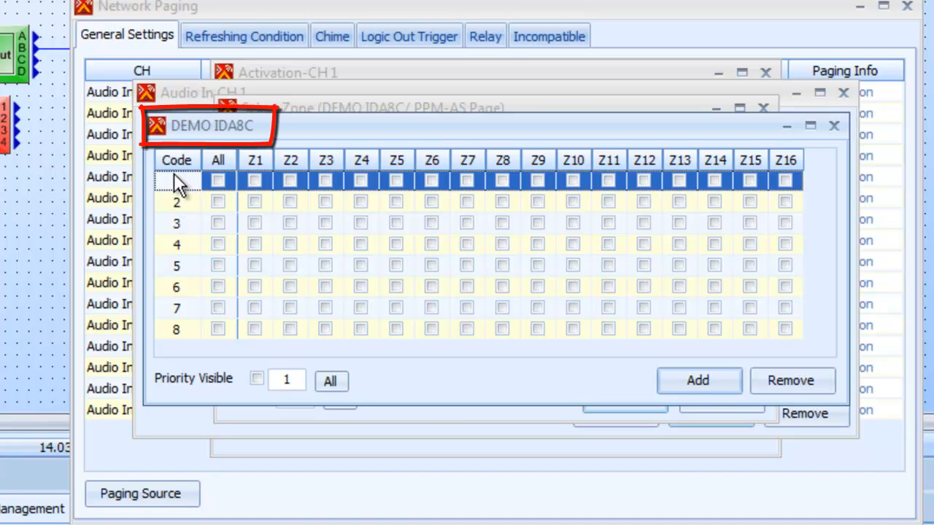
click(255, 181)
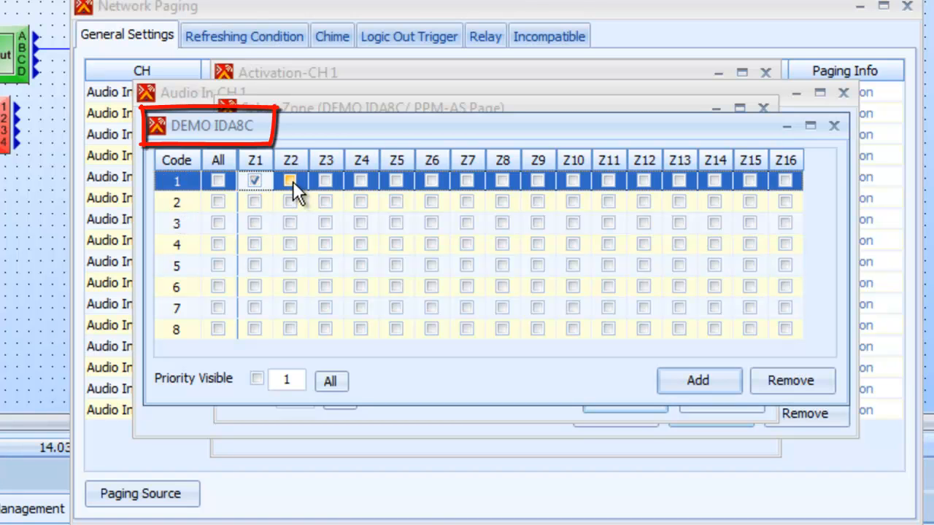
click(291, 181)
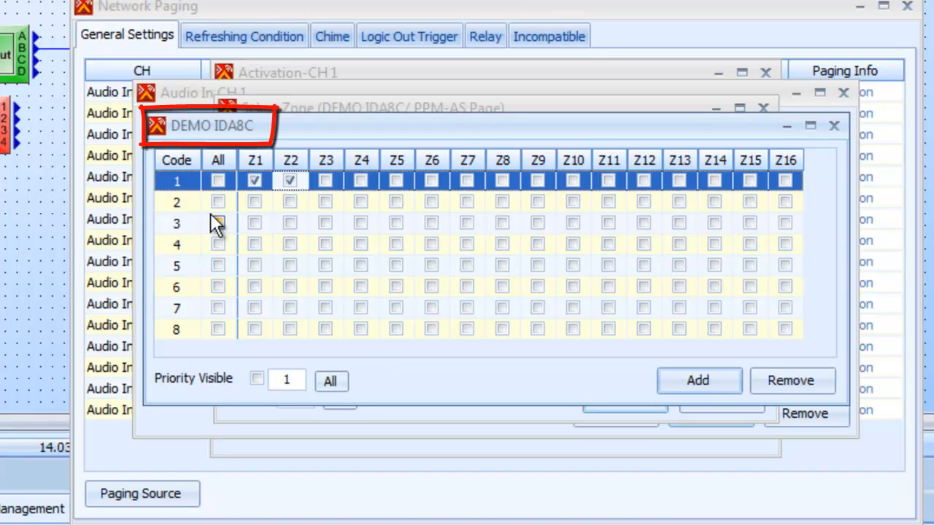
click(326, 202)
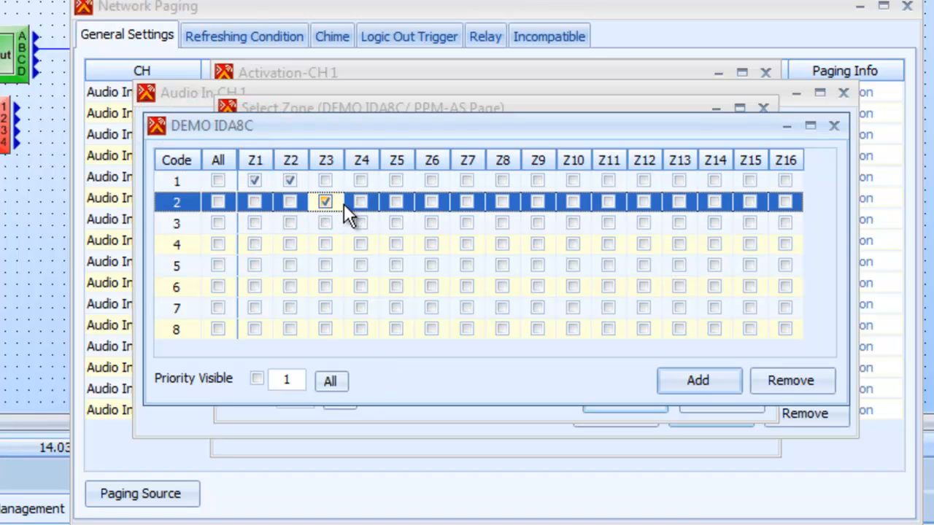
click(361, 202)
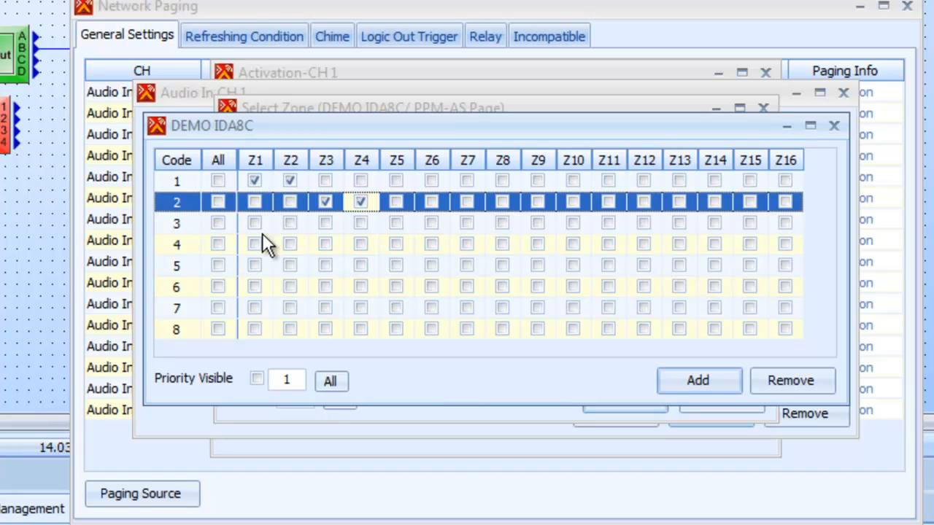
click(395, 223)
click(431, 221)
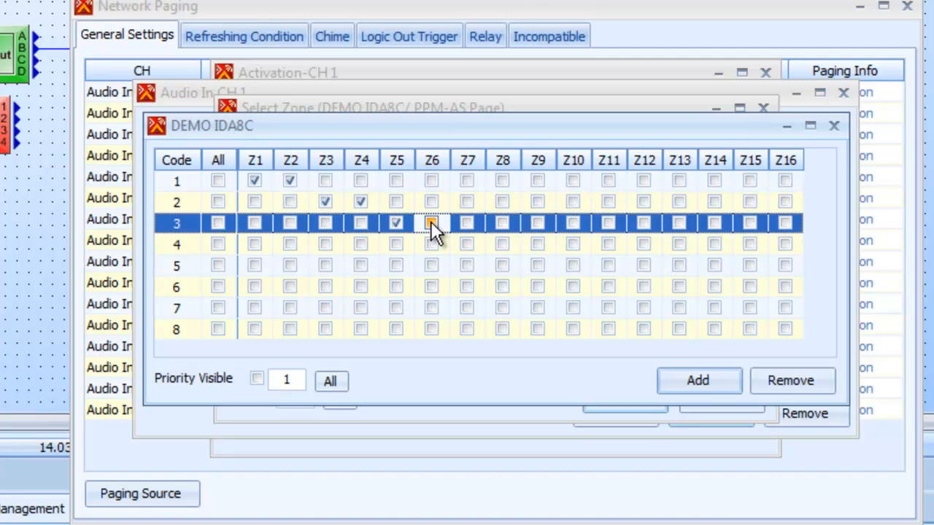
click(467, 245)
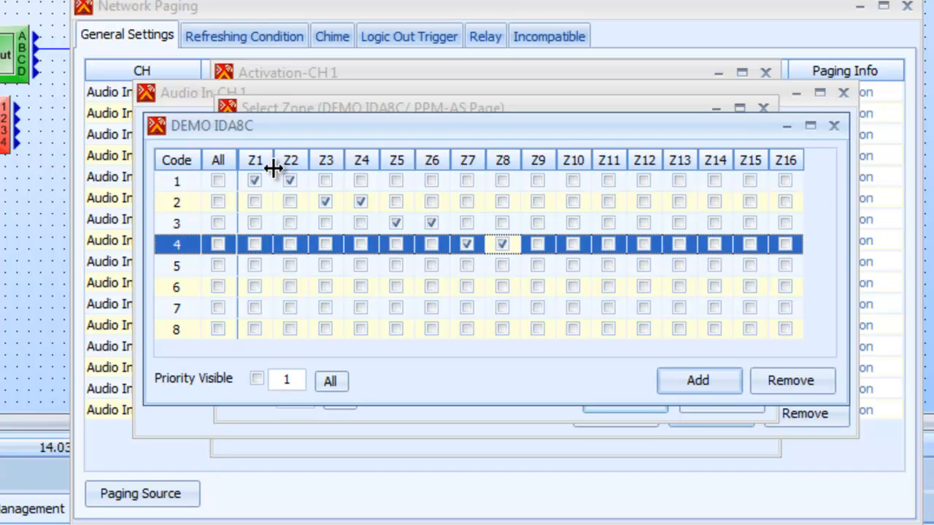
click(834, 127)
click(761, 108)
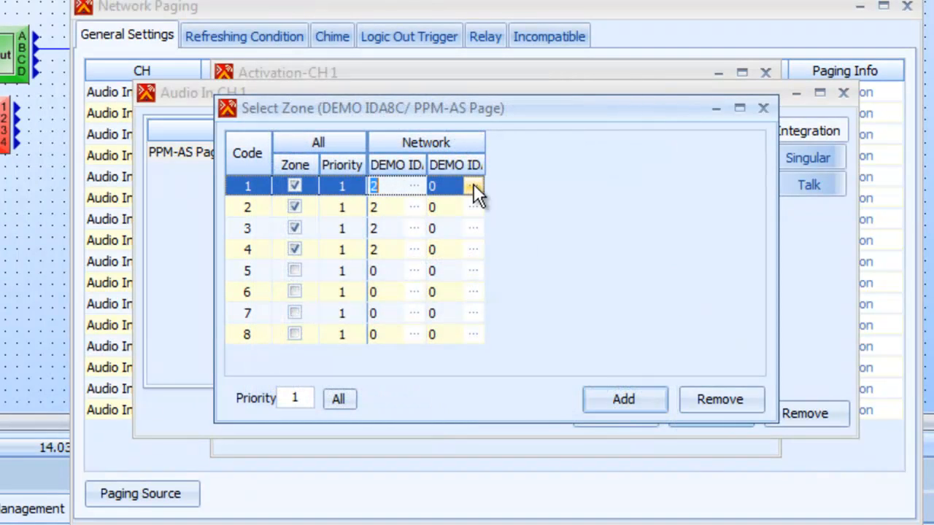
Assign DEMO IDA8S zones Z1 and Z2 to code 5, Z3 and Z4 to code 6, Z5 and Z6 to code 7, Z7 and Z8 to code 8
click(474, 186)
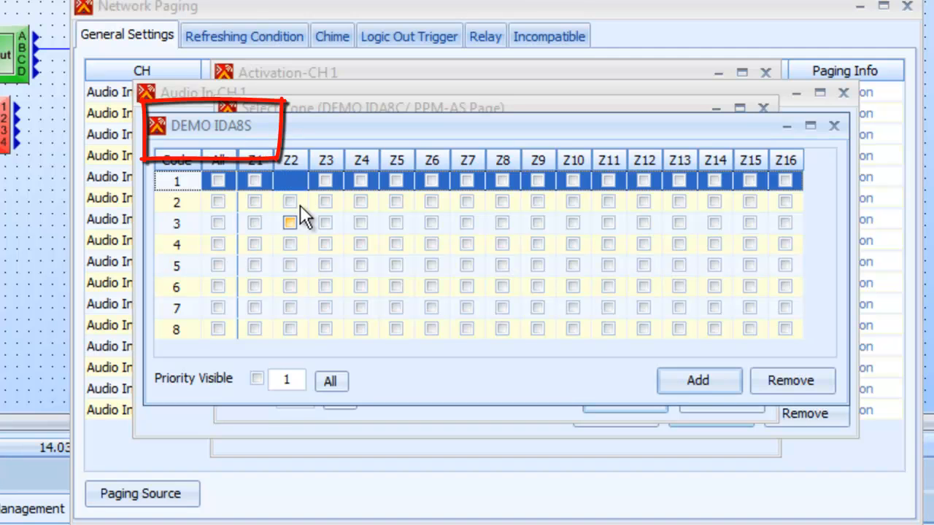
click(252, 265)
click(290, 264)
click(325, 285)
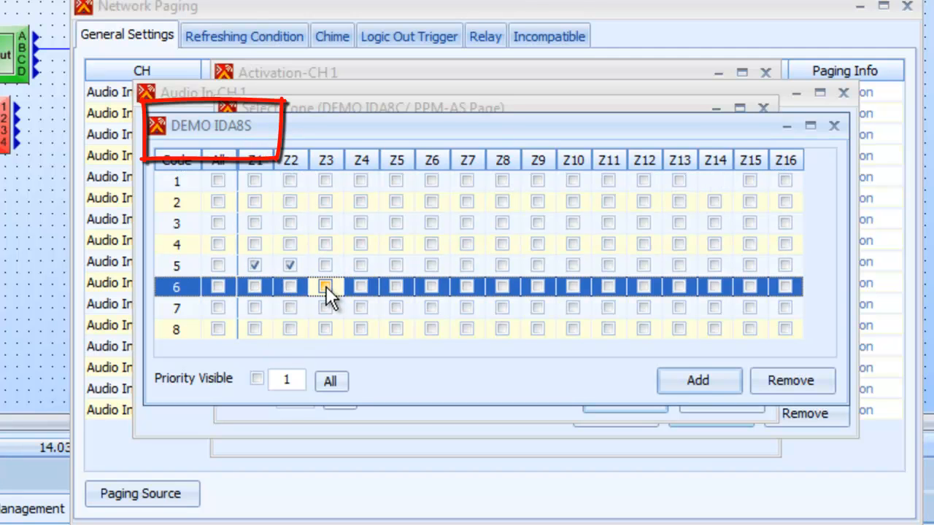
click(359, 287)
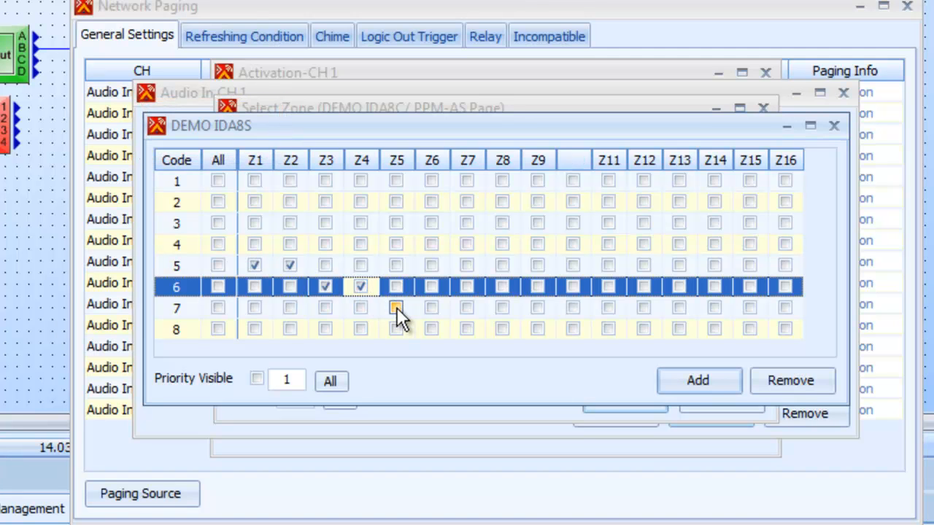
click(396, 307)
click(432, 307)
click(467, 328)
click(503, 329)
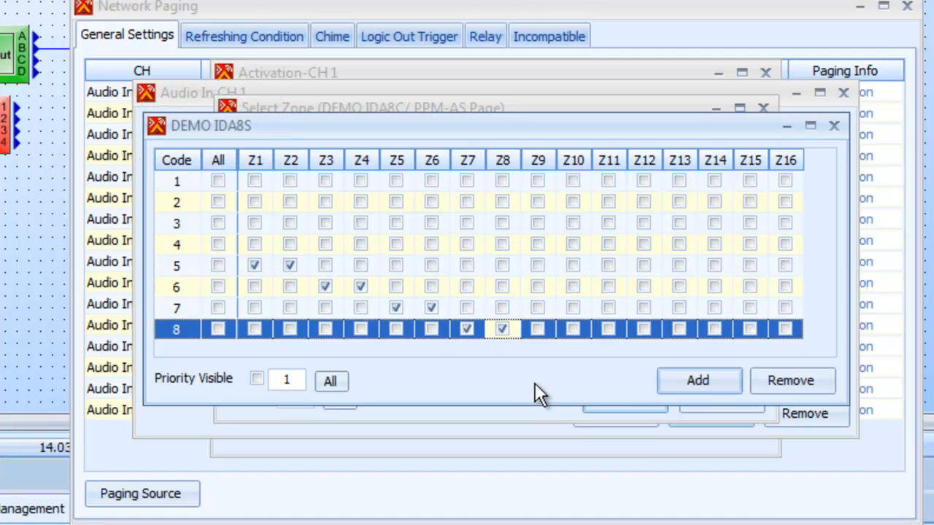
click(834, 126)
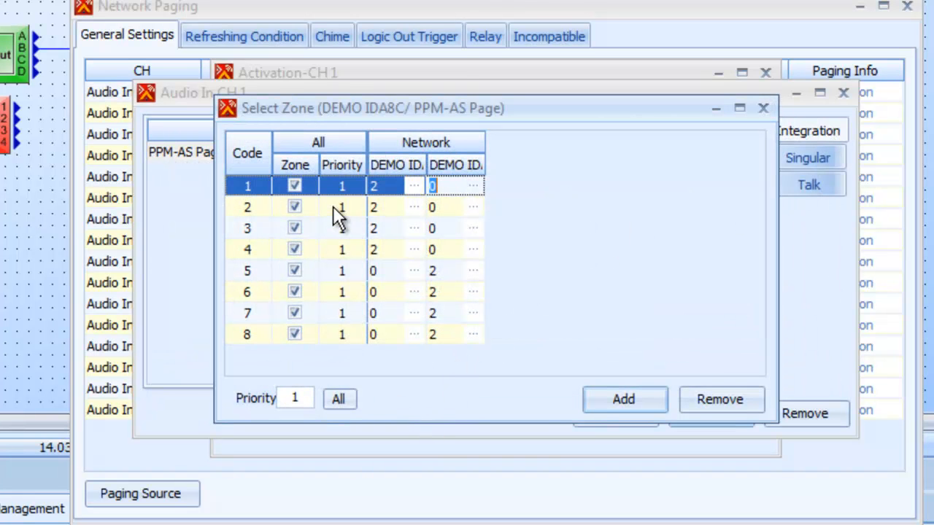
Set the priority to 2 and apply it to all codes of the PPM-AS Page event
click(303, 397)
text(2)
click(340, 399)
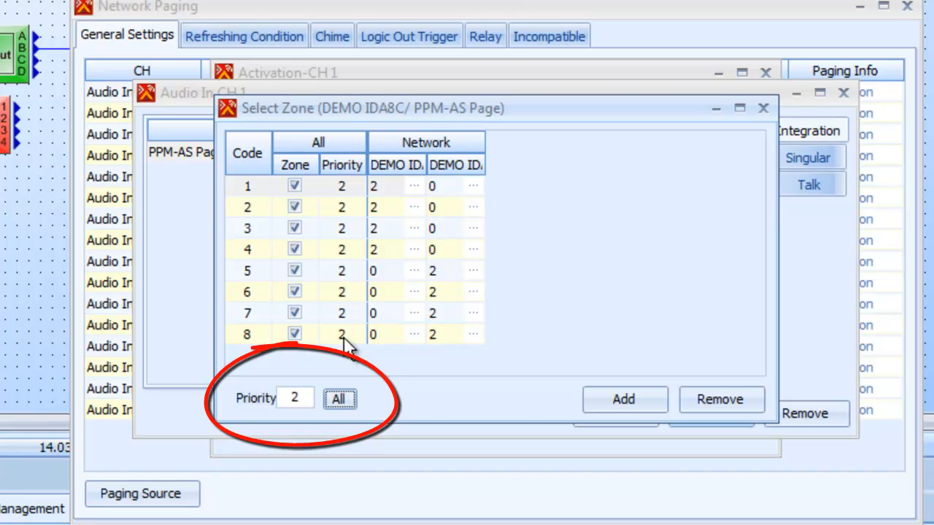
Show the zone priorities of DEMO IDA8C and set the priority of zone Z1 for code 1 to 1
click(420, 184)
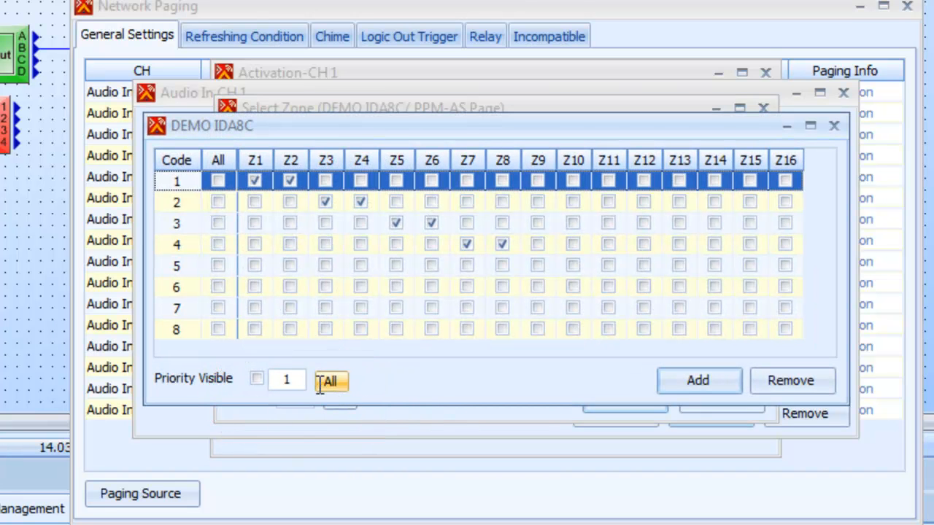
click(255, 379)
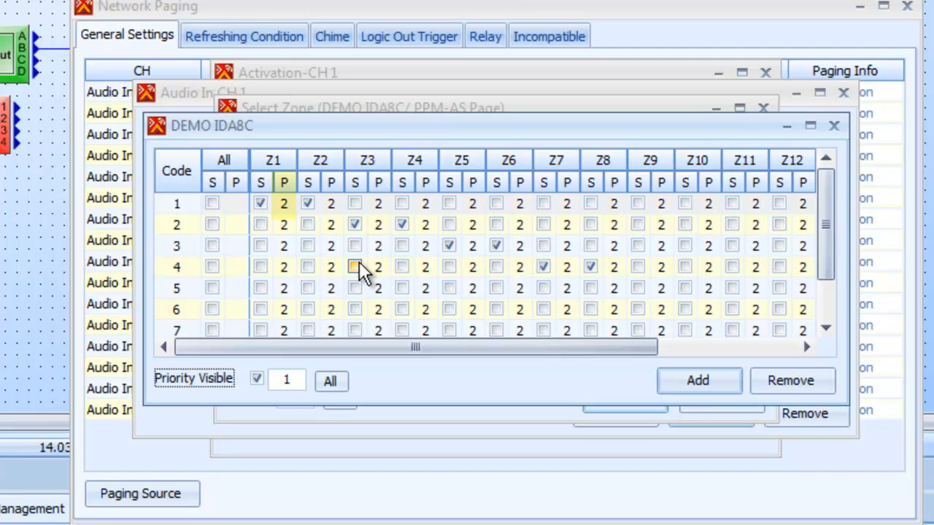
click(282, 203)
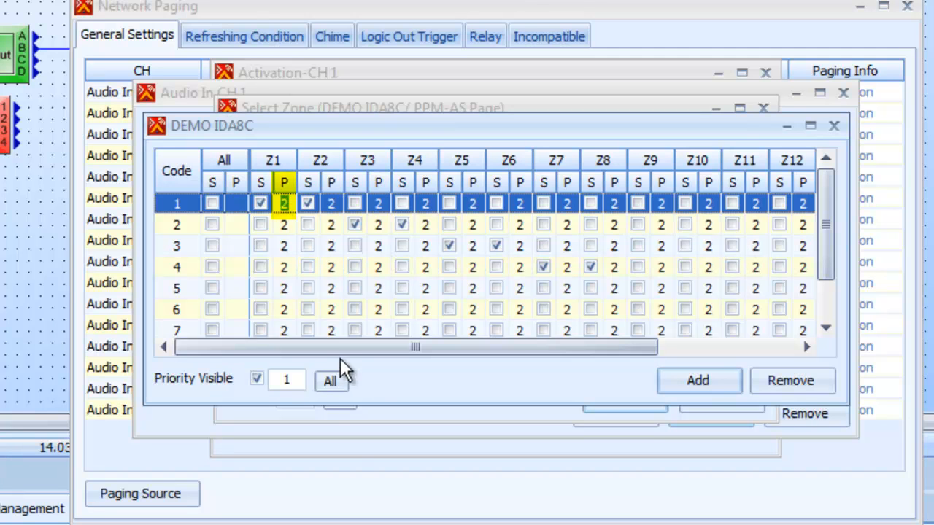
text(1)
click(286, 288)
click(284, 267)
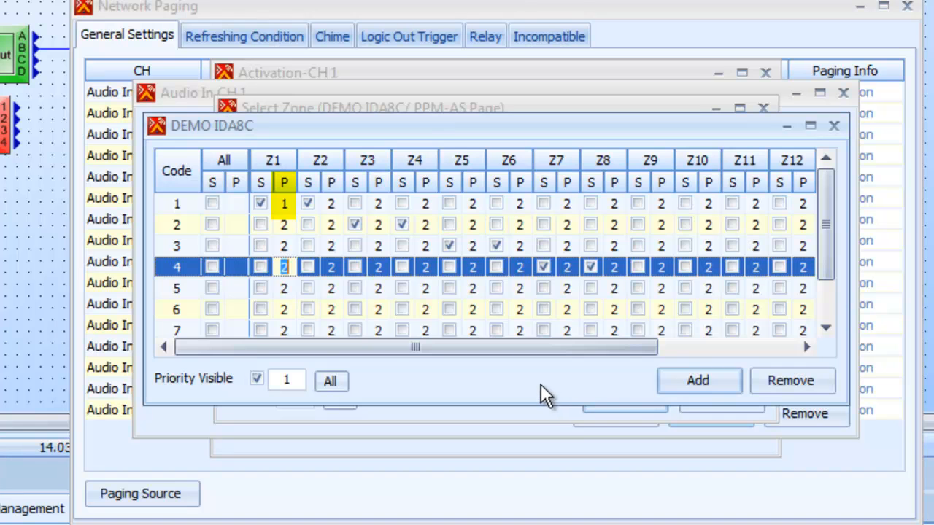
click(833, 125)
Close the zone selection, paging event, activation and Network Paging windows to return to the DSP configuration
click(764, 111)
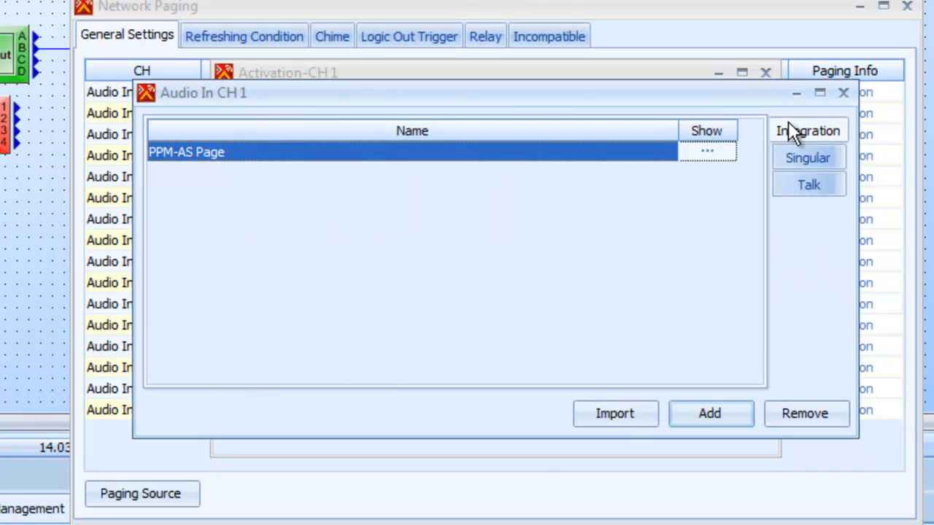
click(845, 93)
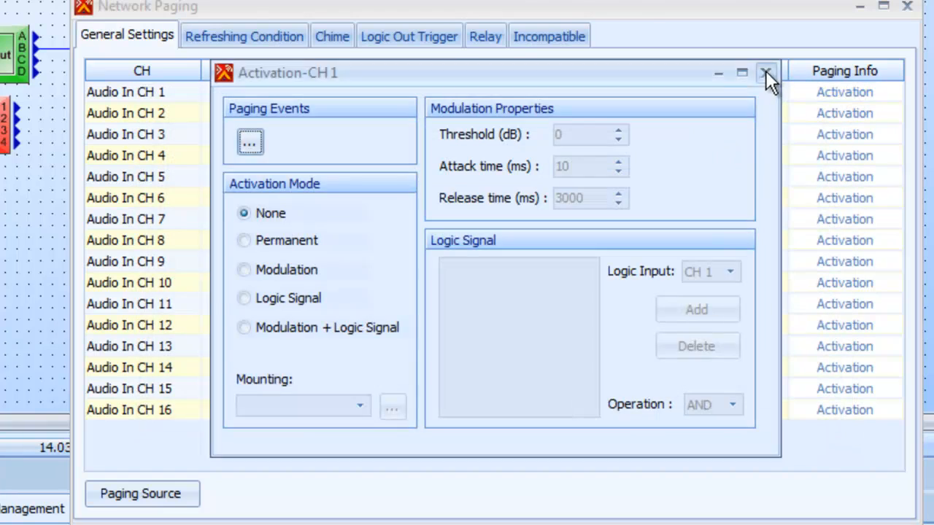
click(765, 73)
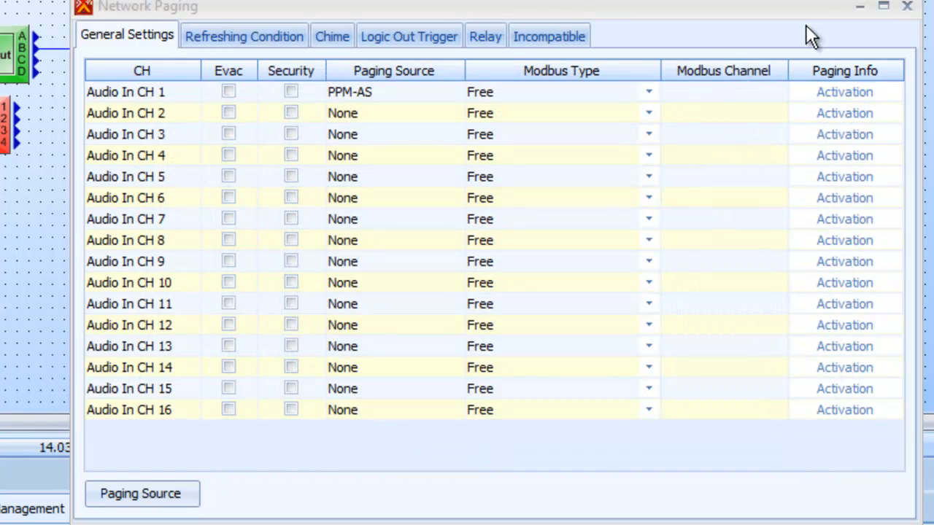
click(907, 6)
click(705, 363)
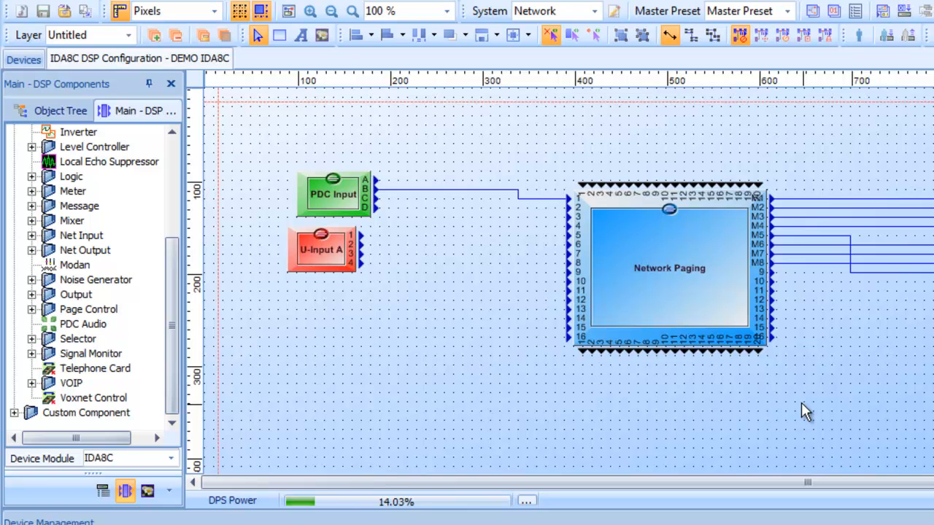
Assign the PPM-AS Page paging event to the keys of the PPM AS 1 station and close its key settings
click(30, 61)
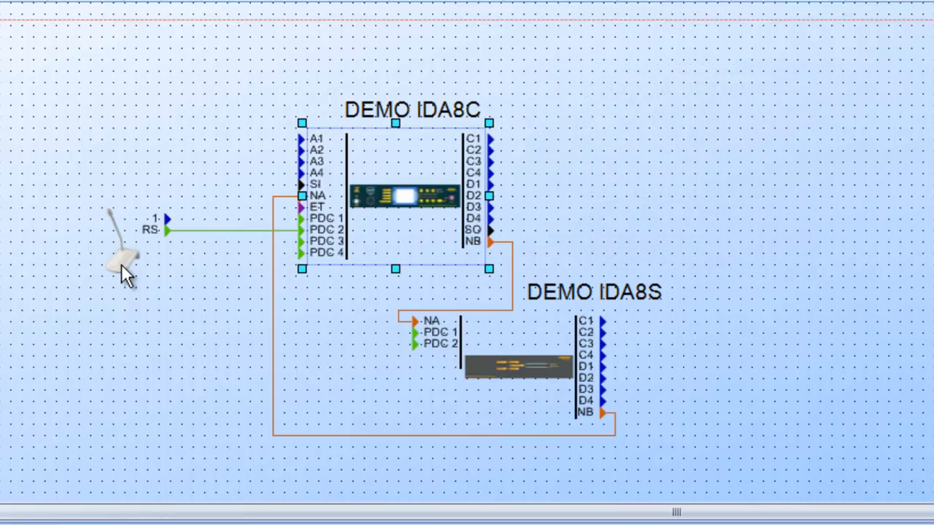
double_click(121, 264)
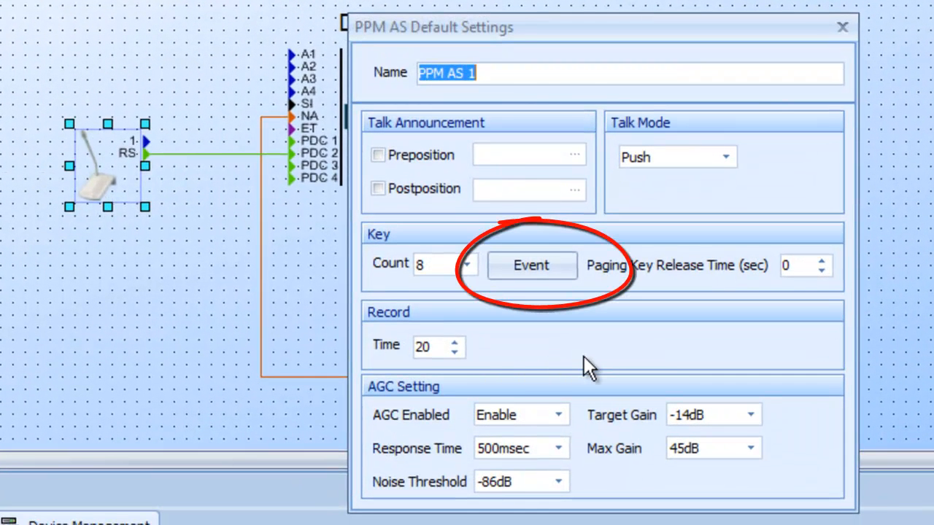
click(518, 271)
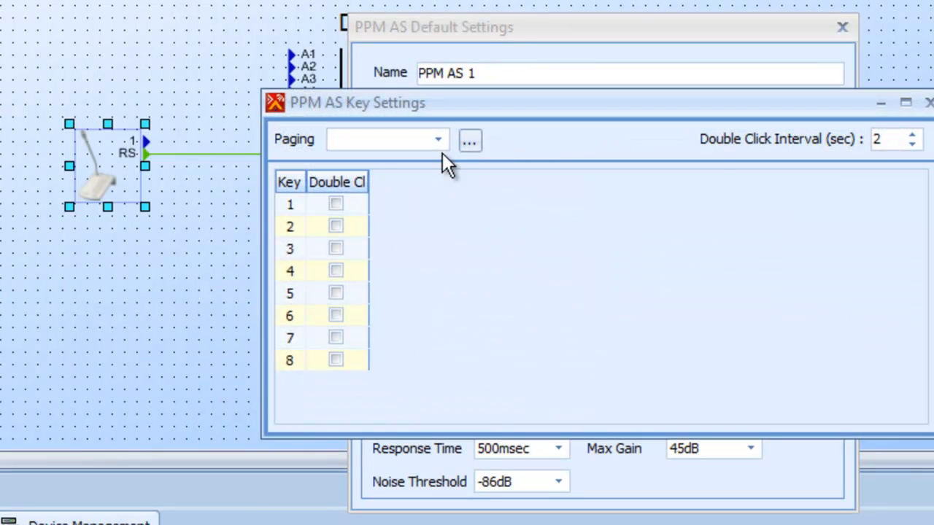
click(437, 141)
click(333, 175)
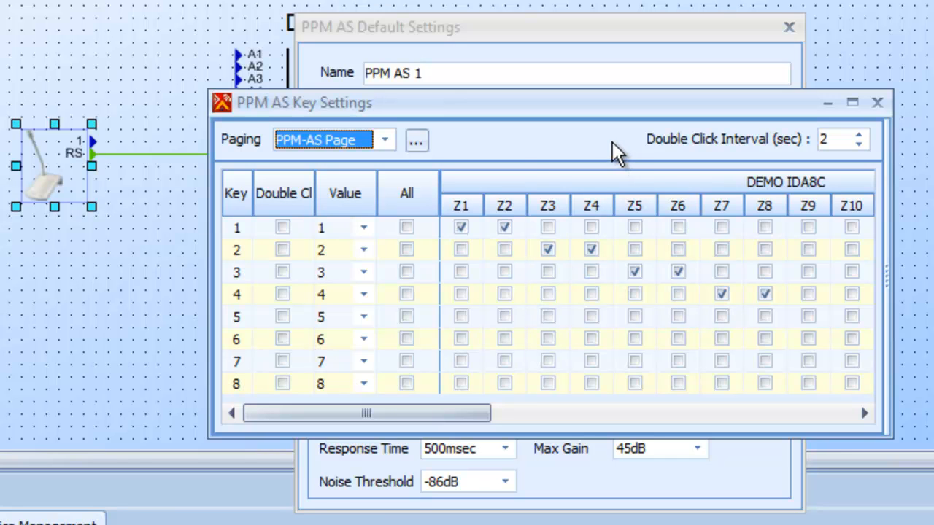
click(875, 104)
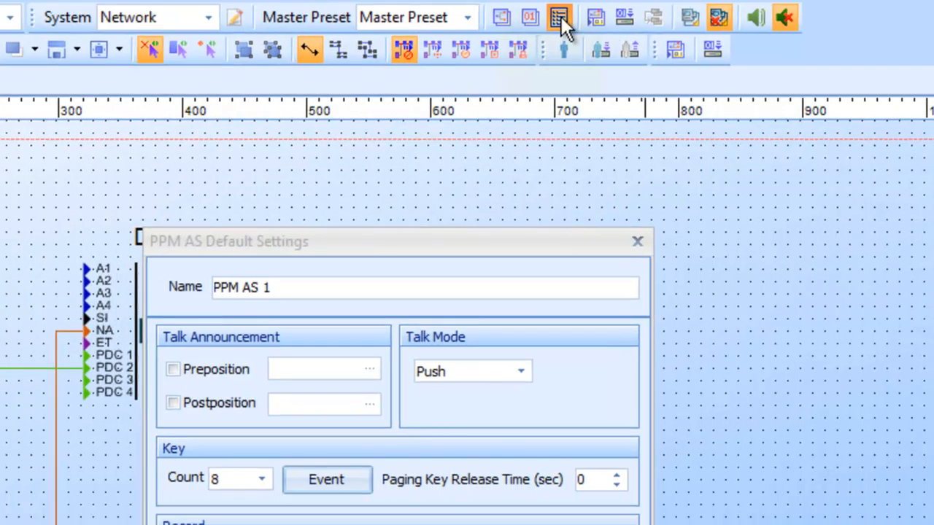
Set the priority of DEMO IDA8C zone Z1 for code 1 to 3 through the Event Manager and close the event windows
click(540, 59)
click(741, 172)
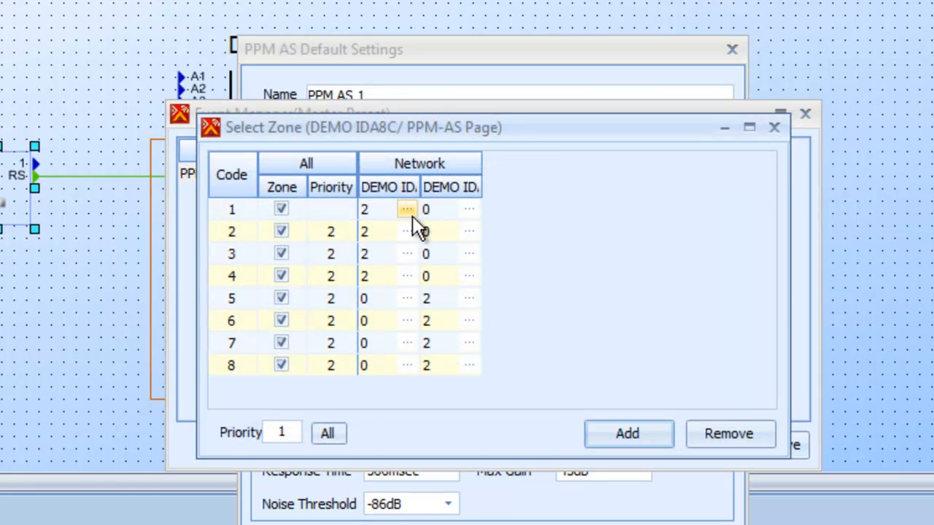
click(416, 219)
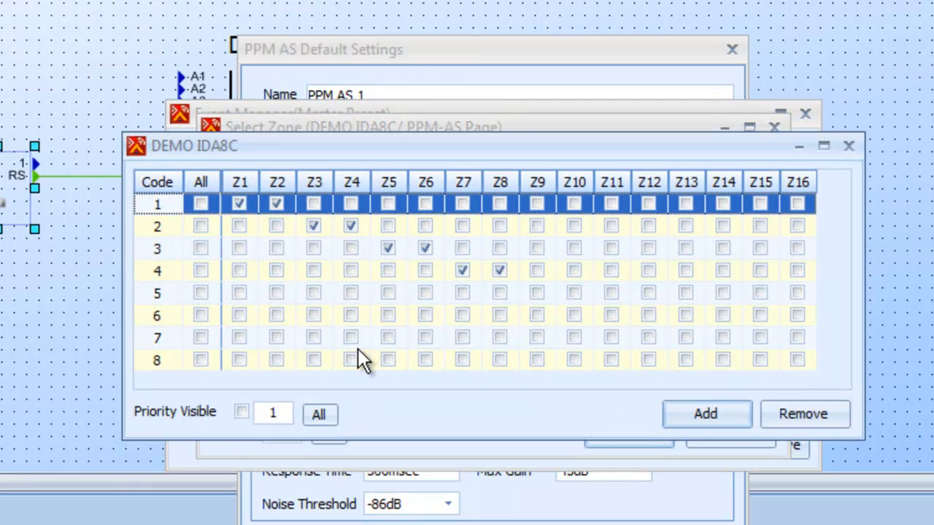
click(241, 412)
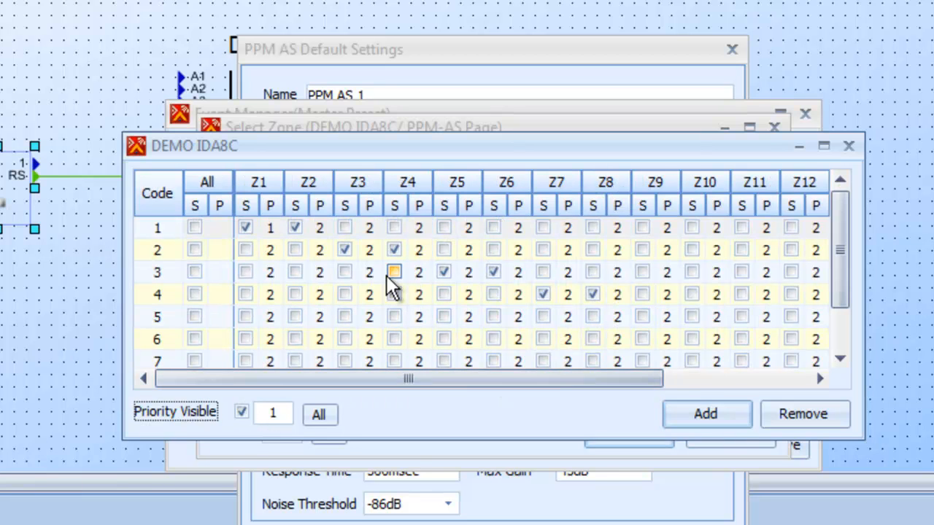
click(281, 231)
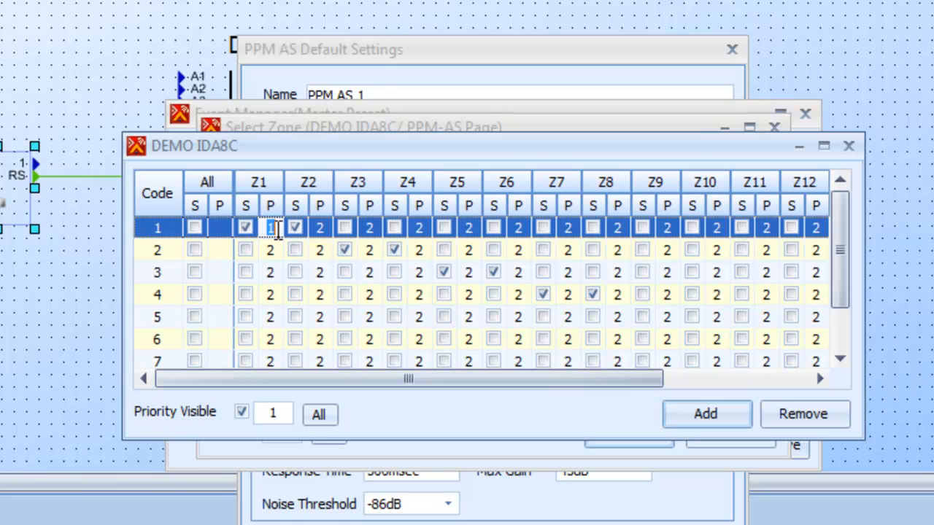
text(3)
click(841, 147)
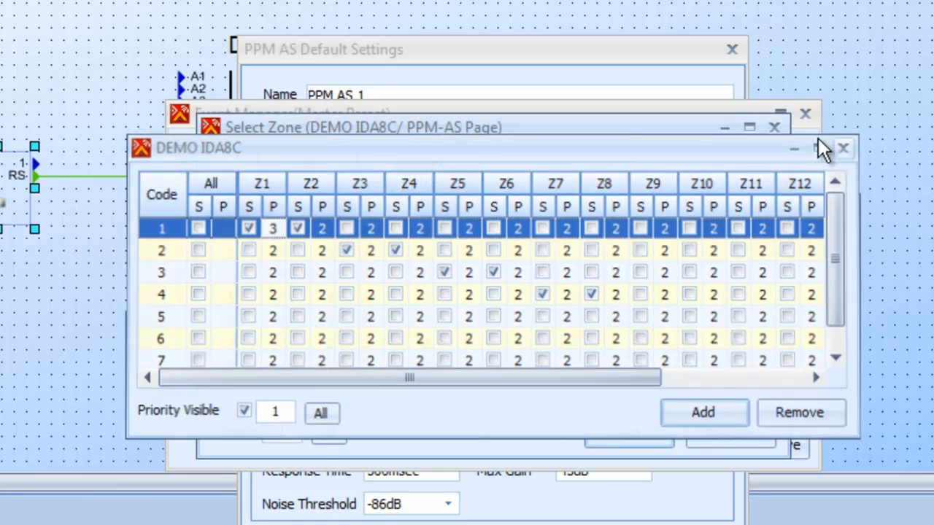
click(775, 127)
click(809, 115)
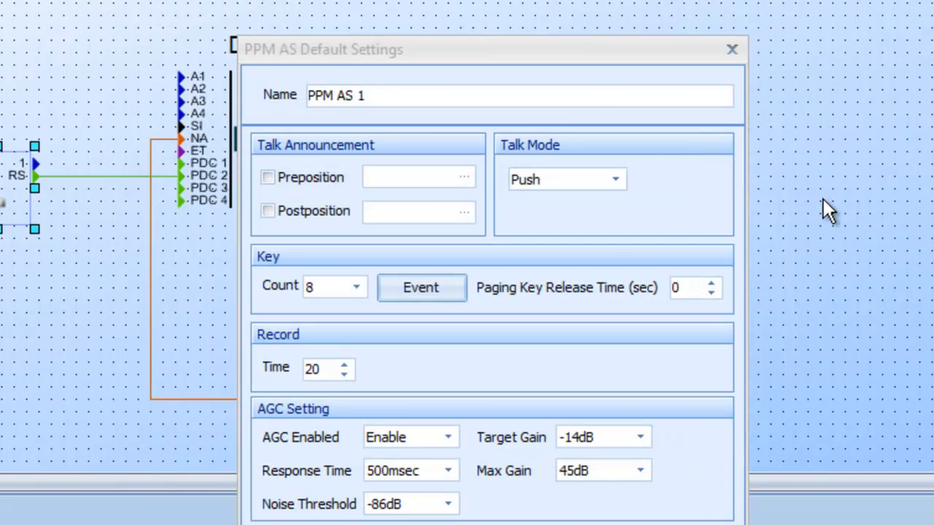
Check the DEMO IDA8C zone priorities of the PPM-AS Page event from the station's key settings
click(413, 288)
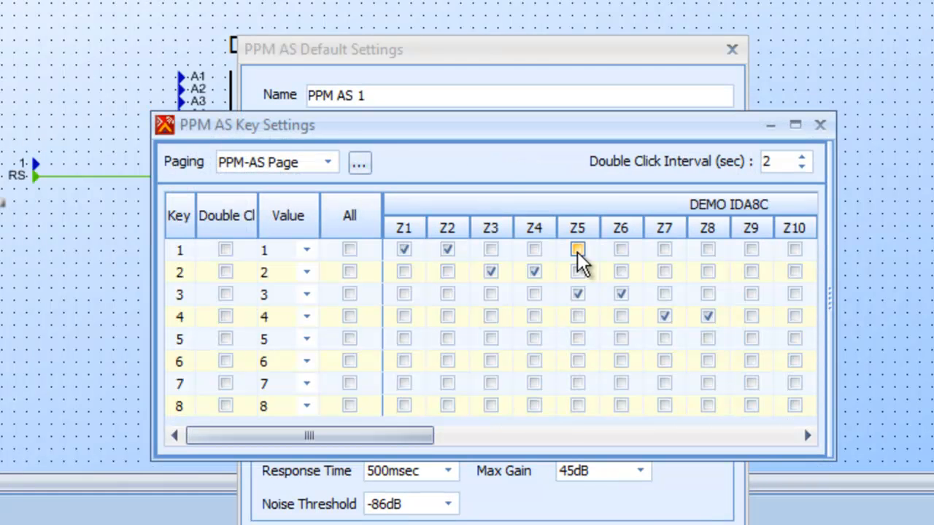
click(367, 165)
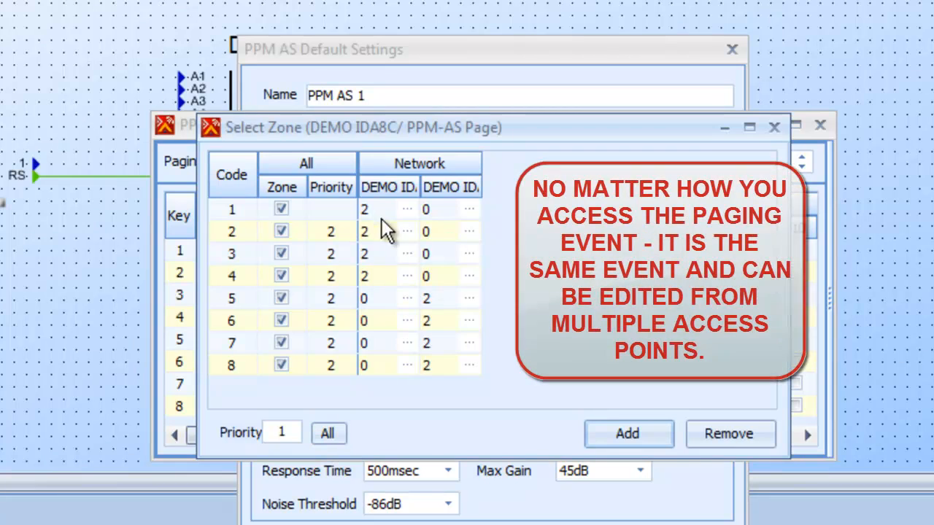
click(407, 208)
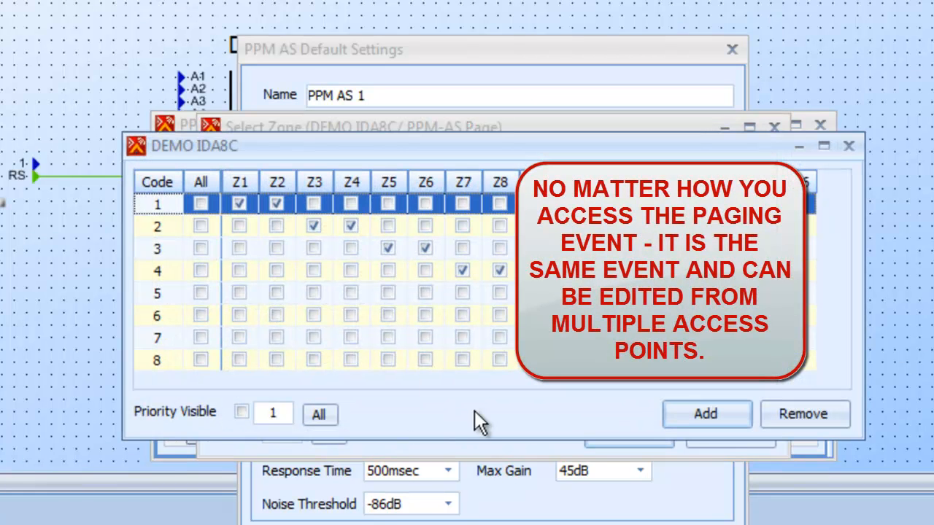
click(242, 411)
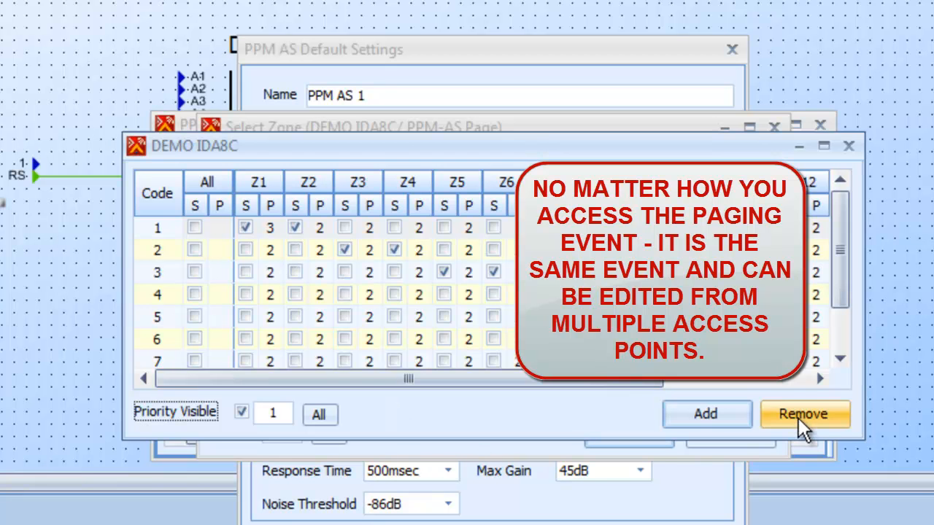
click(850, 146)
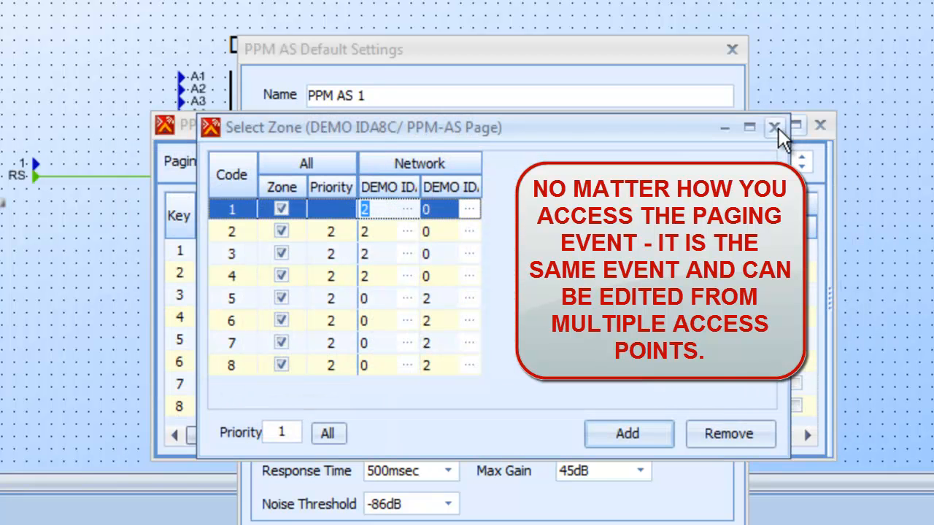
click(776, 127)
click(821, 126)
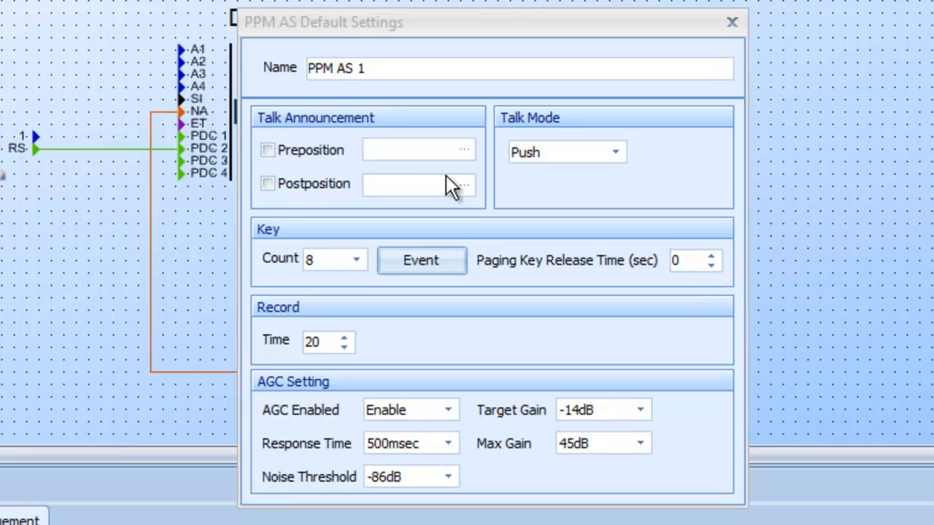
Enable the preposition announcement and assign it the machine's stored GNG3TONS.WAV file
click(269, 151)
click(465, 156)
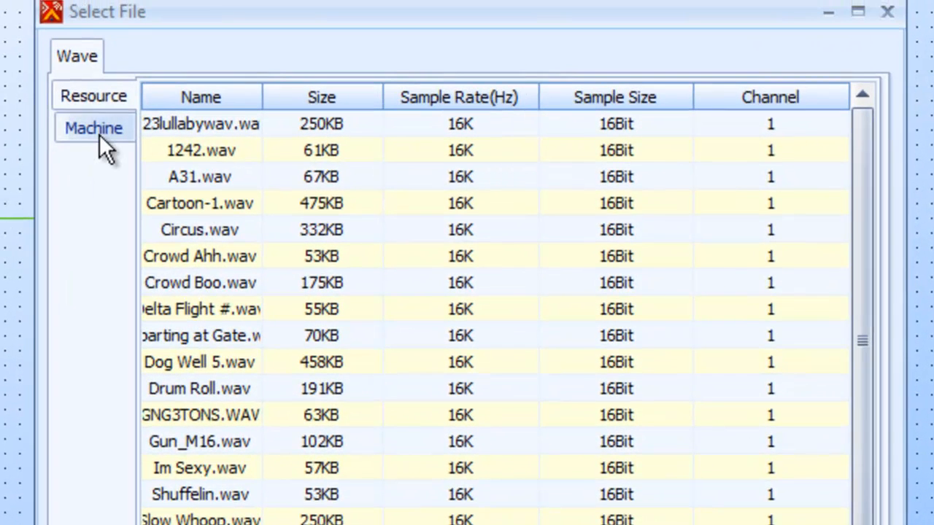
click(175, 73)
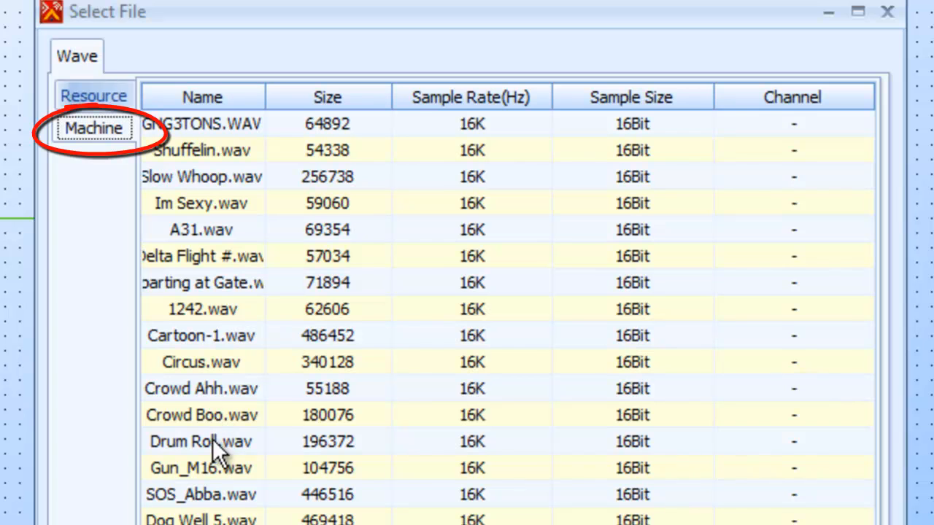
click(199, 130)
click(730, 524)
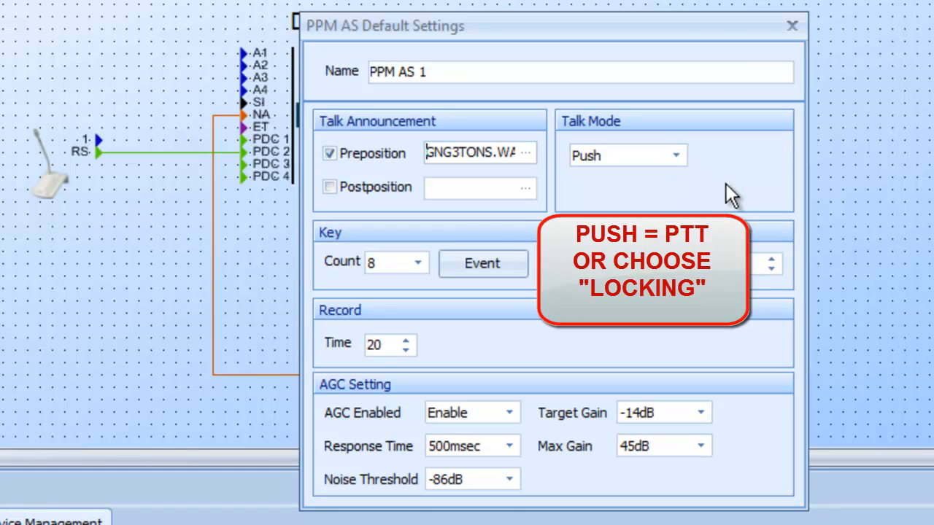
Keep the station's talk mode at Push and its key count at 8 after reviewing the available options
click(676, 156)
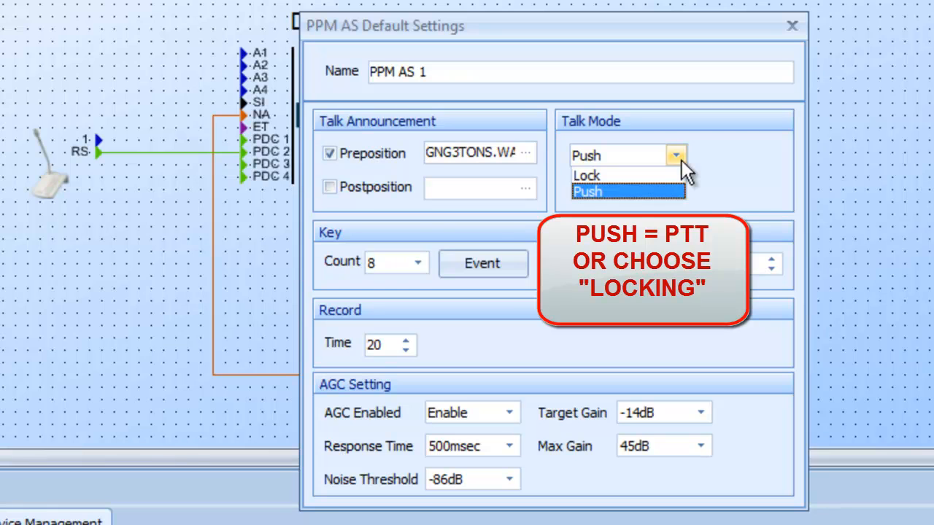
click(620, 191)
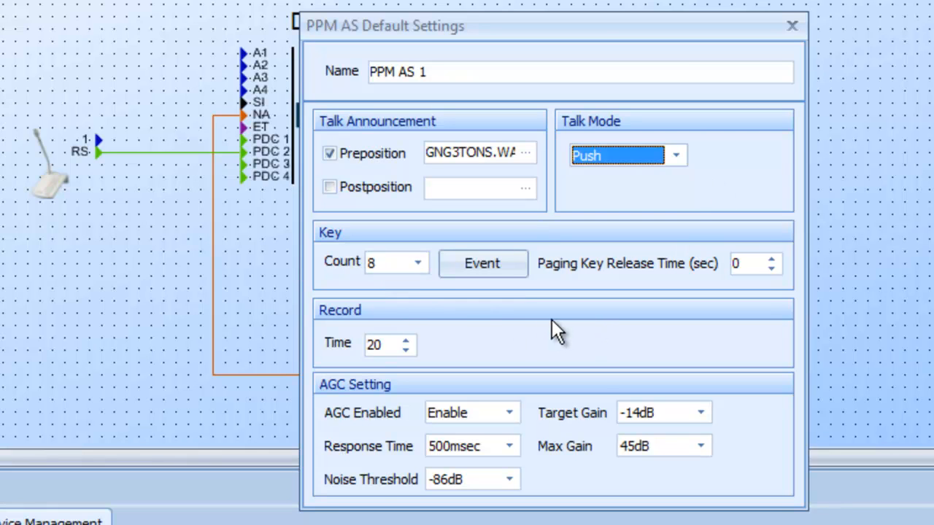
click(421, 263)
drag(427, 306, 419, 400)
click(491, 336)
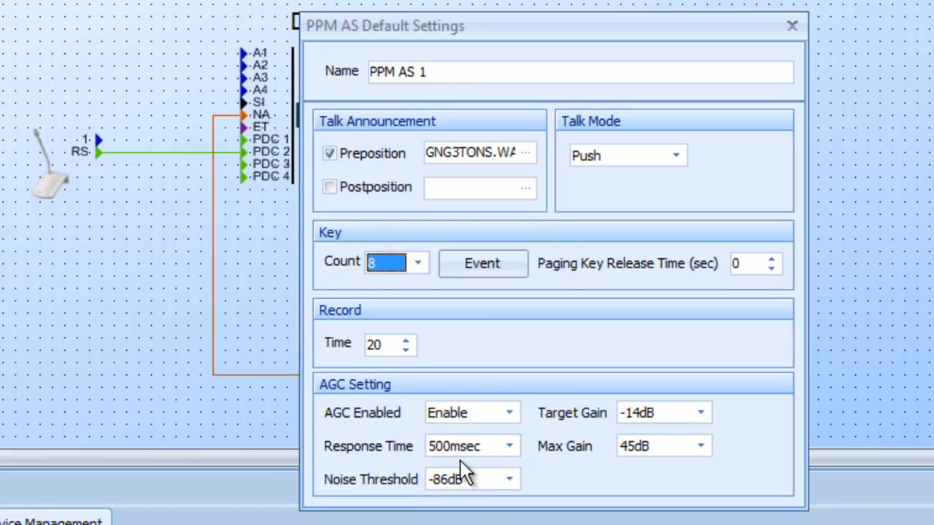
Close the station settings and set channel 1 of the PDC Input in DEMO IDA8C's DSP configuration to 0 dB
click(786, 24)
click(356, 78)
double_click(354, 76)
click(145, 152)
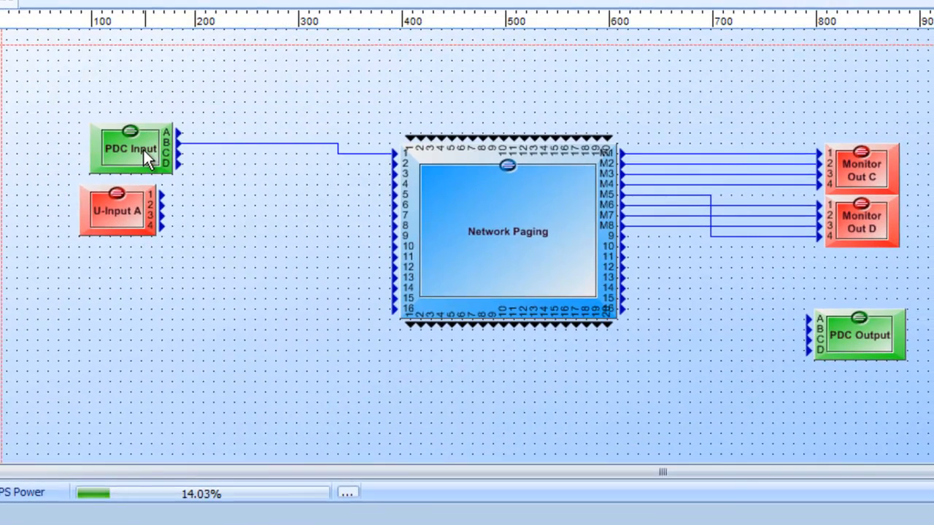
double_click(143, 150)
drag(512, 432, 512, 433)
click(537, 399)
text(0)
key(Return)
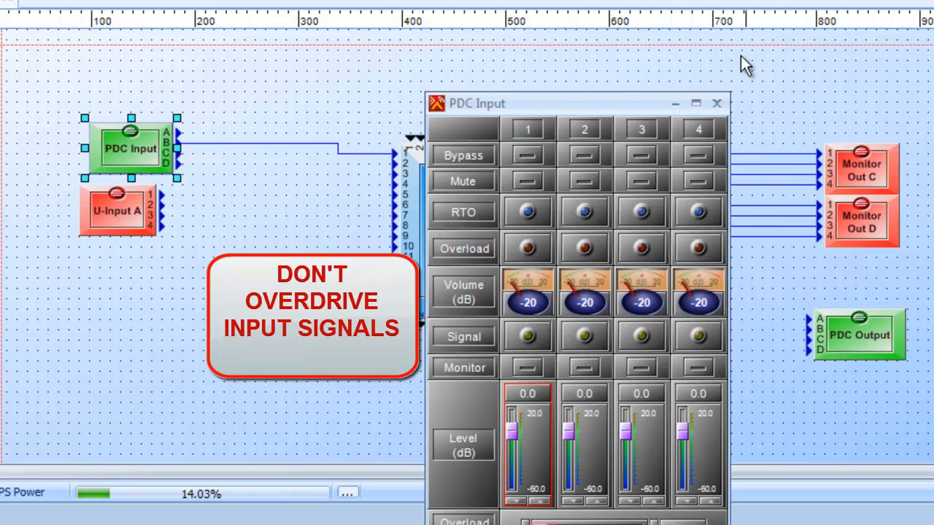
click(717, 103)
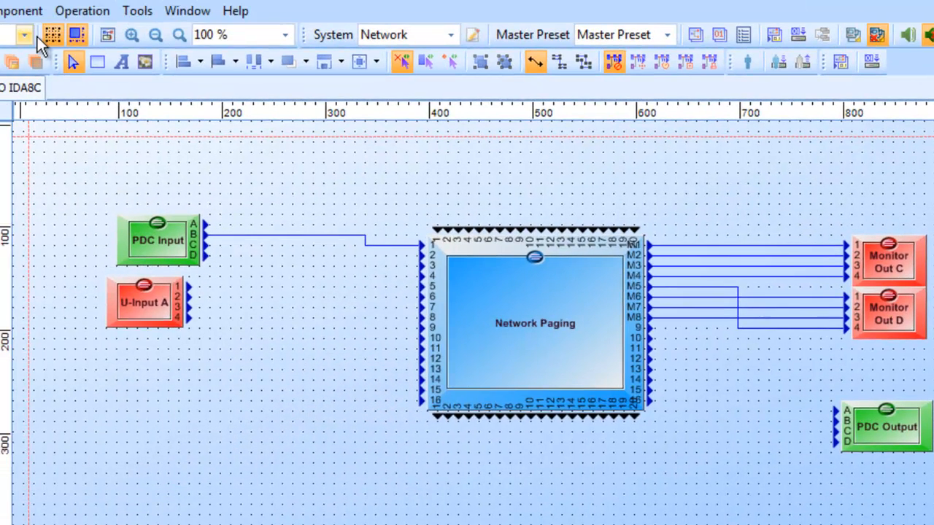
Compile the whole configuration, store it to all devices and turn on the audio after the store
click(91, 33)
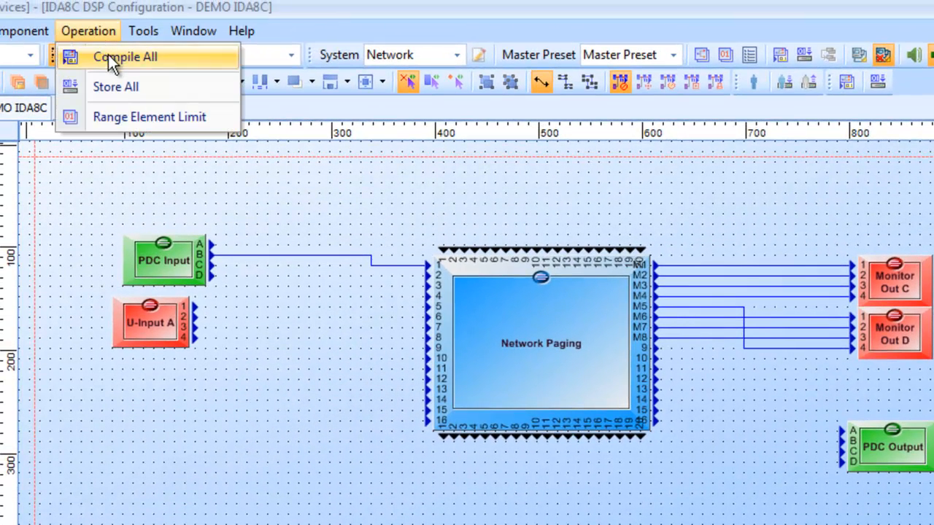
click(107, 58)
click(96, 33)
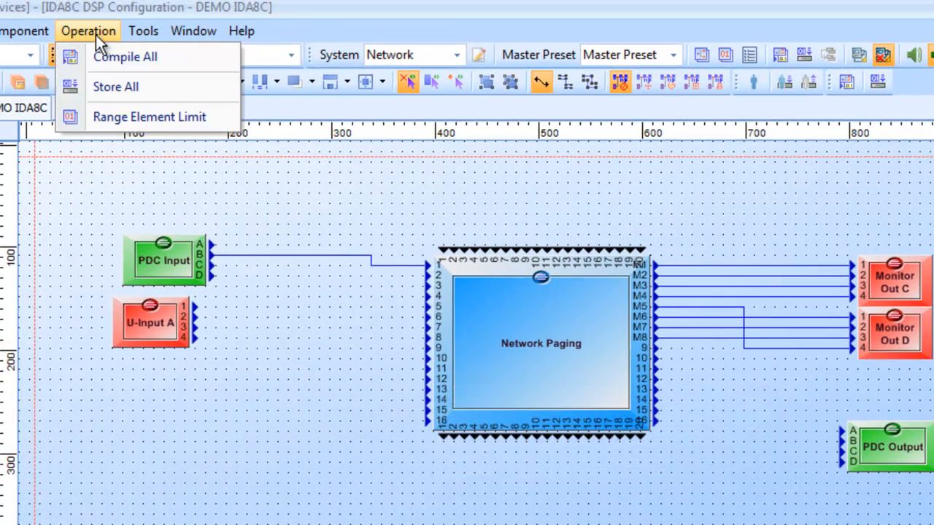
click(122, 88)
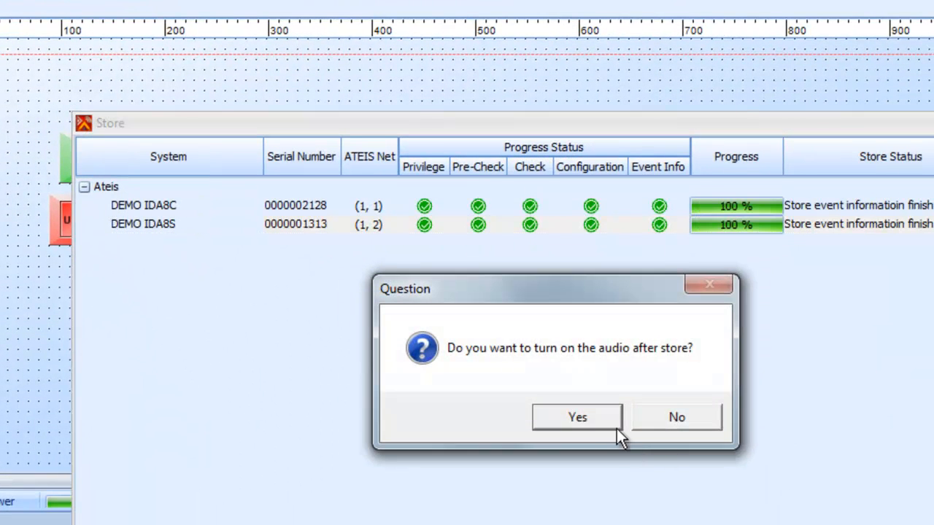
click(597, 413)
click(517, 419)
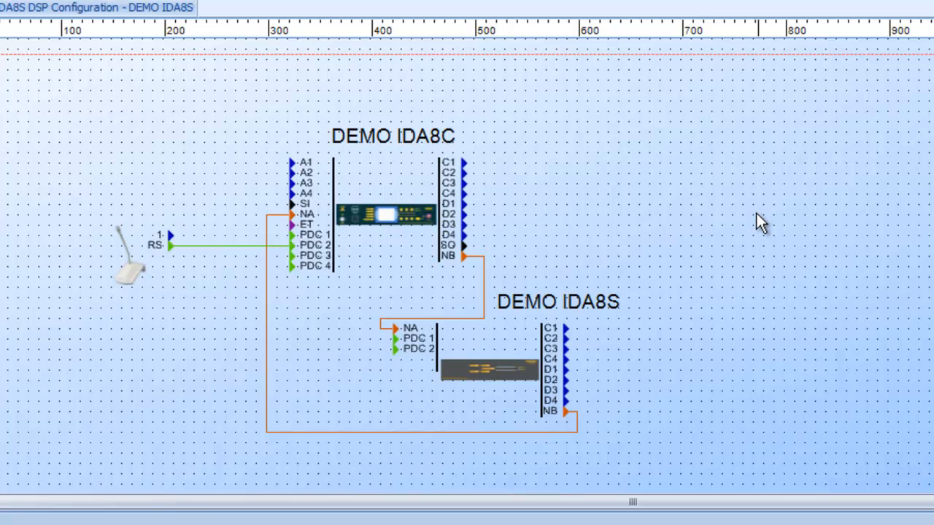
Open DEMO IDA8C's Monitor Out C and Monitor Out D controls and arrange them side by side
double_click(388, 181)
drag(652, 73, 629, 64)
double_click(840, 233)
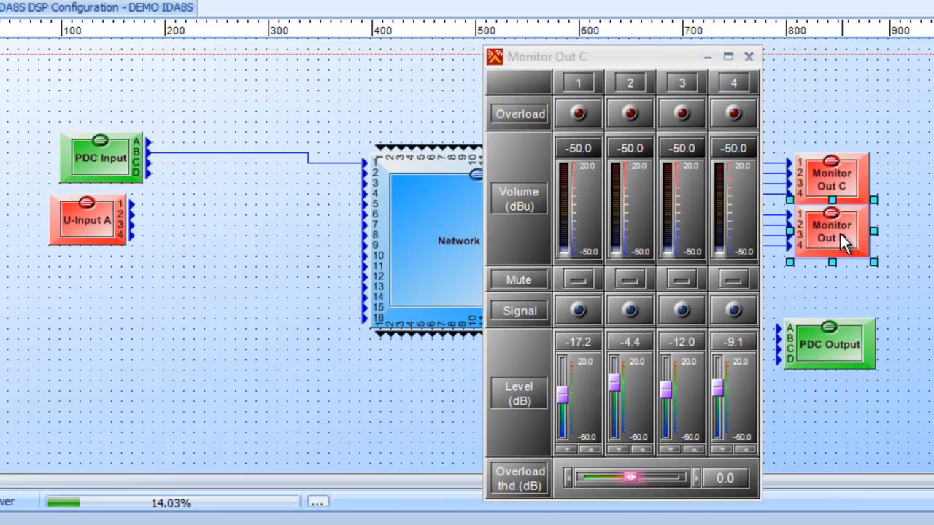
drag(607, 112, 854, 50)
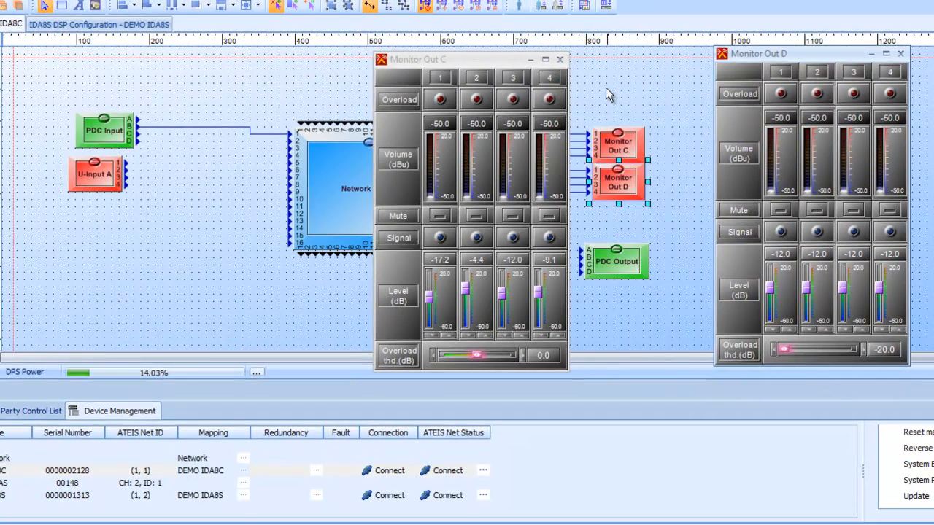
drag(507, 61, 645, 54)
Open DEMO IDA8S's Monitor Out C and D controls beside those of DEMO IDA8C and watch the output levels during paging
click(139, 24)
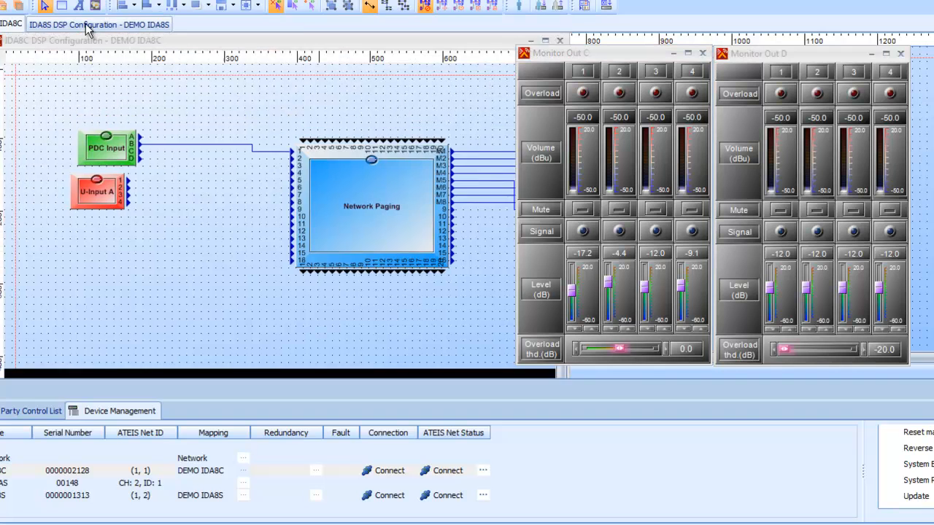
double_click(432, 122)
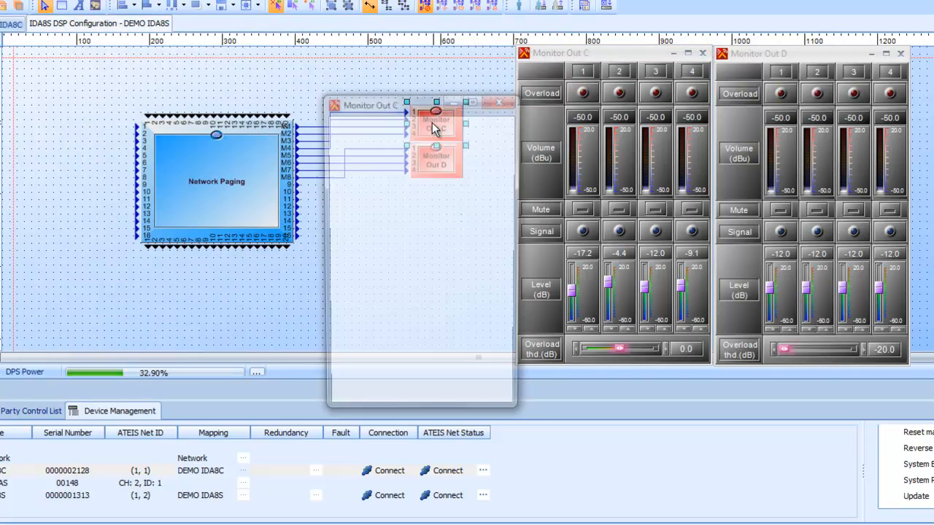
drag(419, 103, 94, 51)
double_click(437, 159)
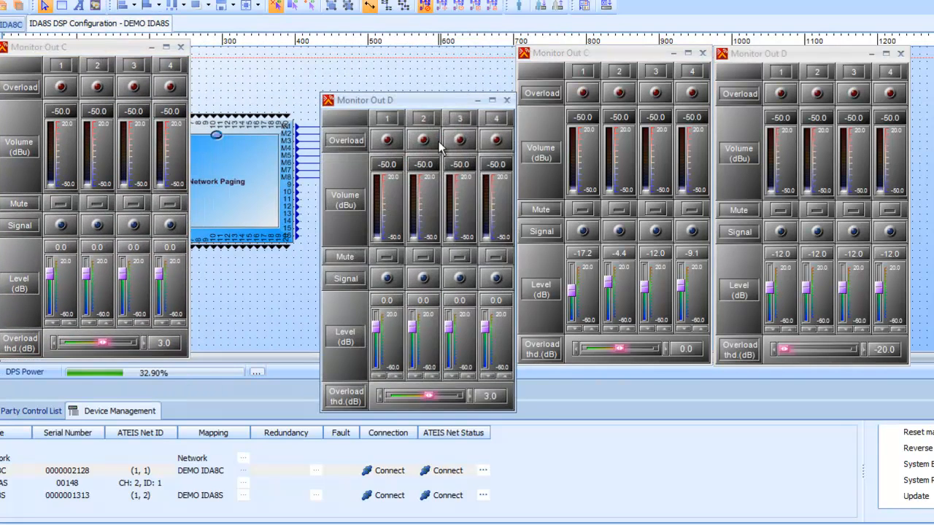
drag(447, 103, 318, 49)
click(488, 235)
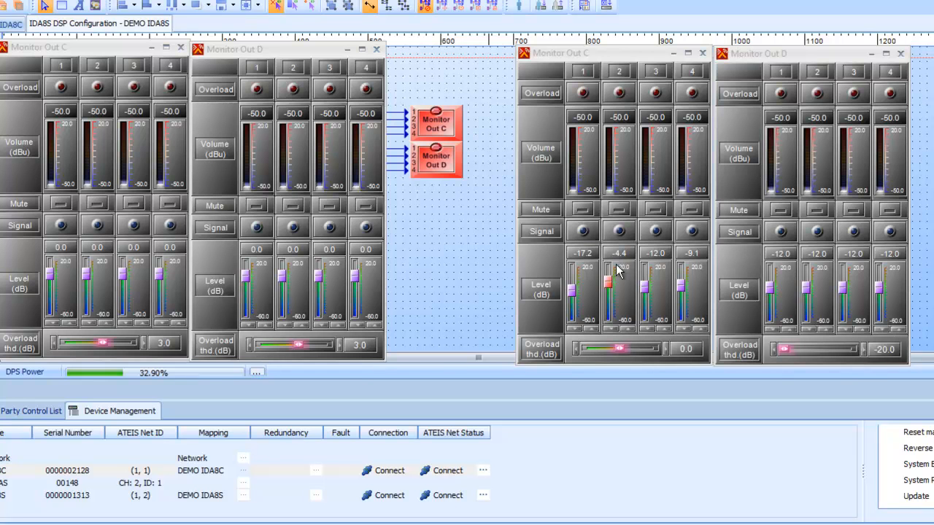
click(572, 291)
click(608, 281)
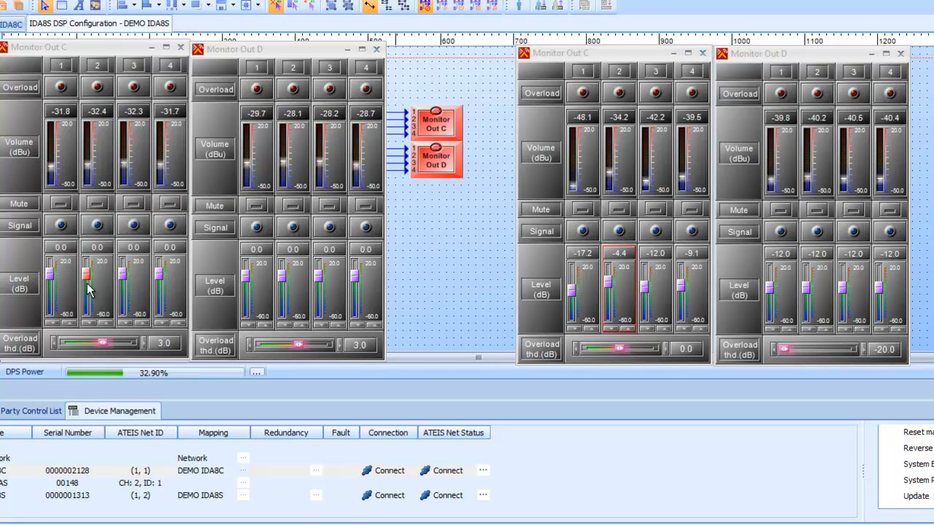
Close DEMO IDA8S's Monitor Out C and D controls and minimize DEMO IDA8C's Monitor Out C window
click(180, 47)
click(377, 49)
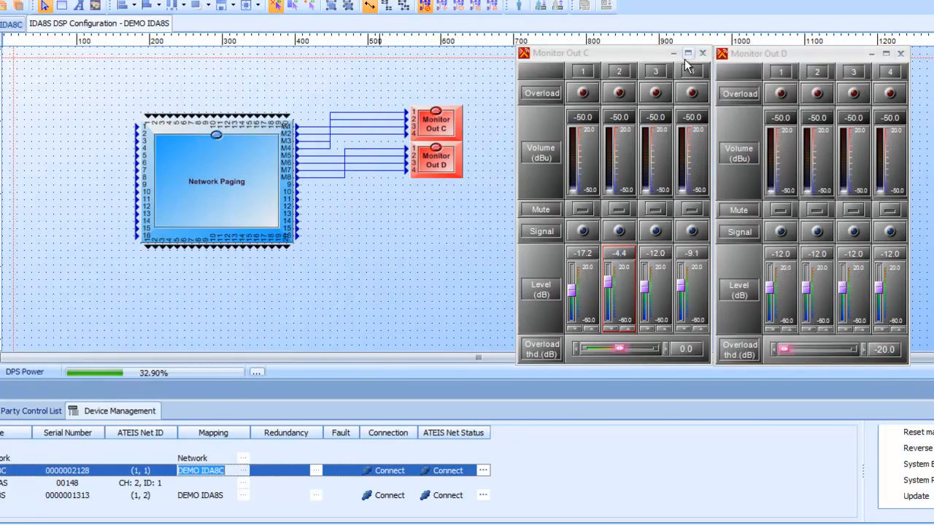
click(671, 54)
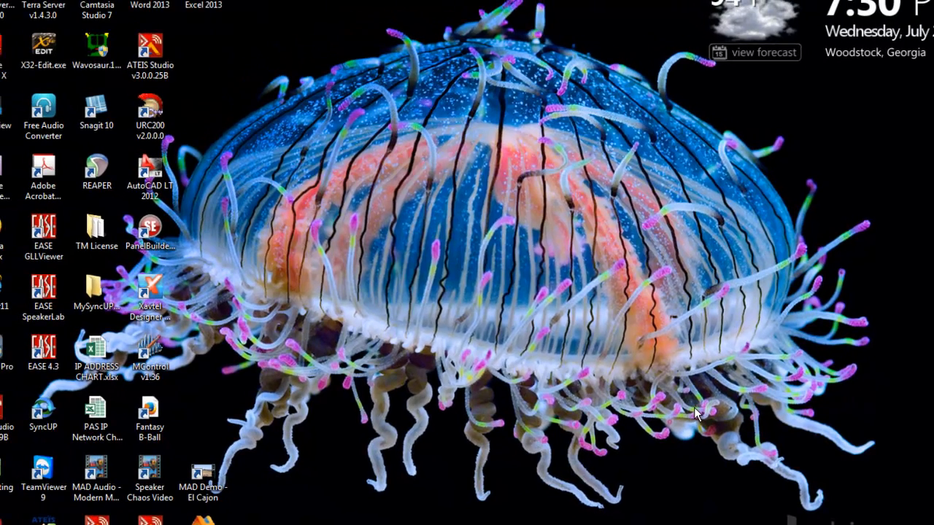